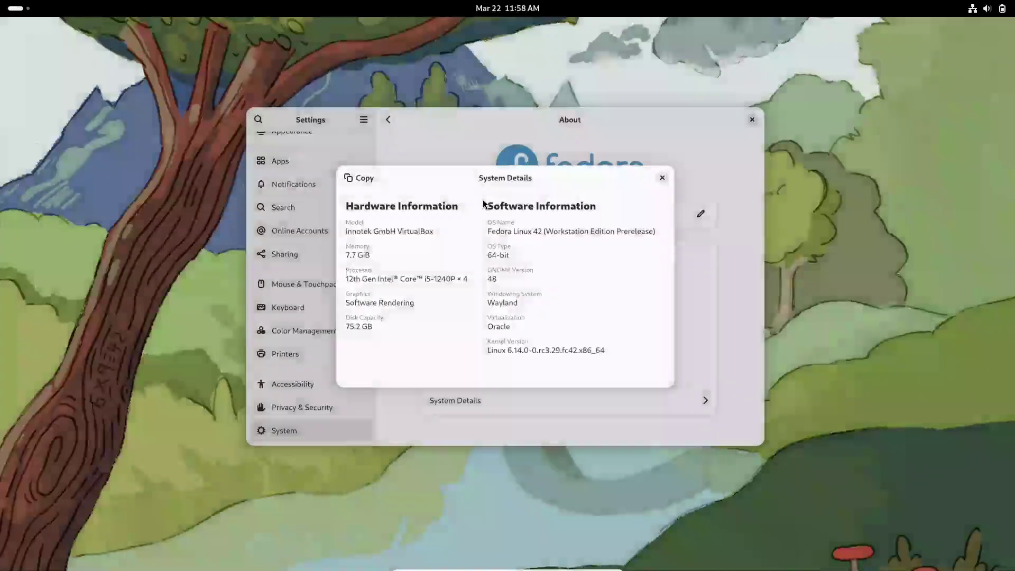
# Close the System Details dialog and the Settings window
pyautogui.moveTo(544, 231); pyautogui.dragTo(487, 232)
pyautogui.click(663, 178)
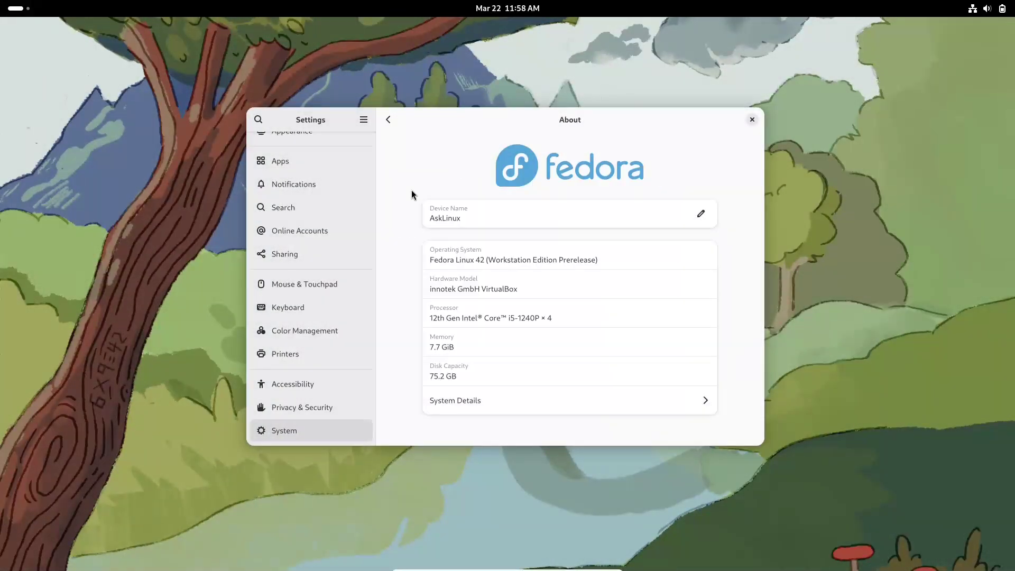
pyautogui.click(529, 400)
pyautogui.click(662, 178)
# Open and close the calendar panel, then expand and collapse the wired connection options in Quick Settings
pyautogui.click(752, 119)
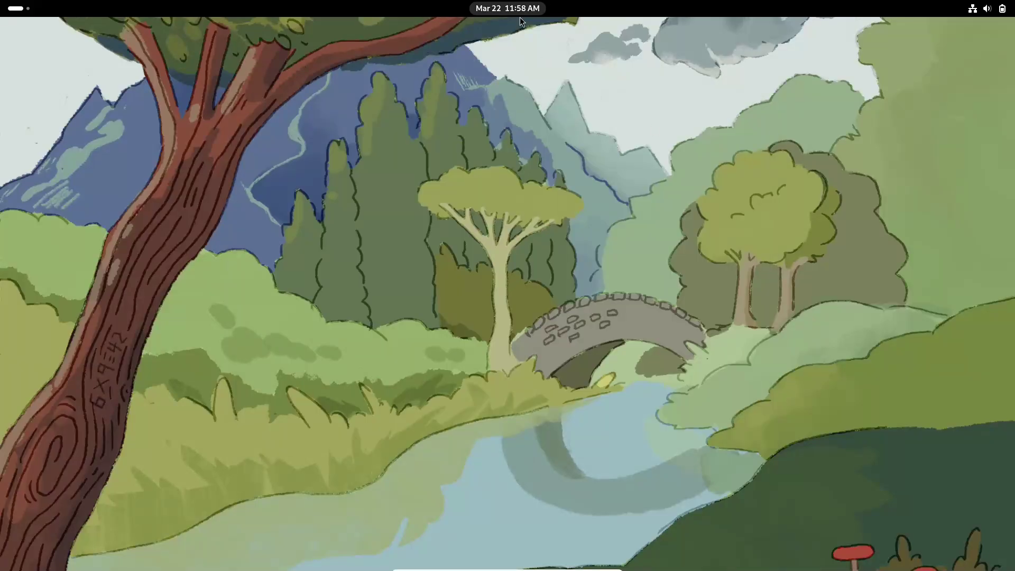
pyautogui.click(508, 8)
pyautogui.click(508, 8)
pyautogui.click(987, 8)
pyautogui.click(891, 90)
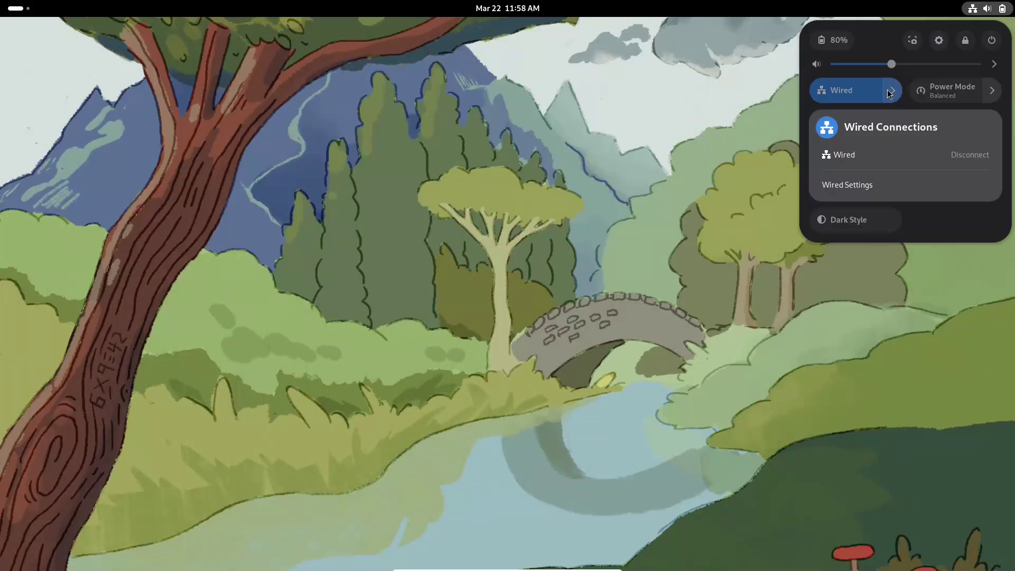
# Toggle dark style on and off, check the power mode options, then bring up the desktop background menu
pyautogui.click(891, 90)
pyautogui.click(852, 122)
pyautogui.click(852, 122)
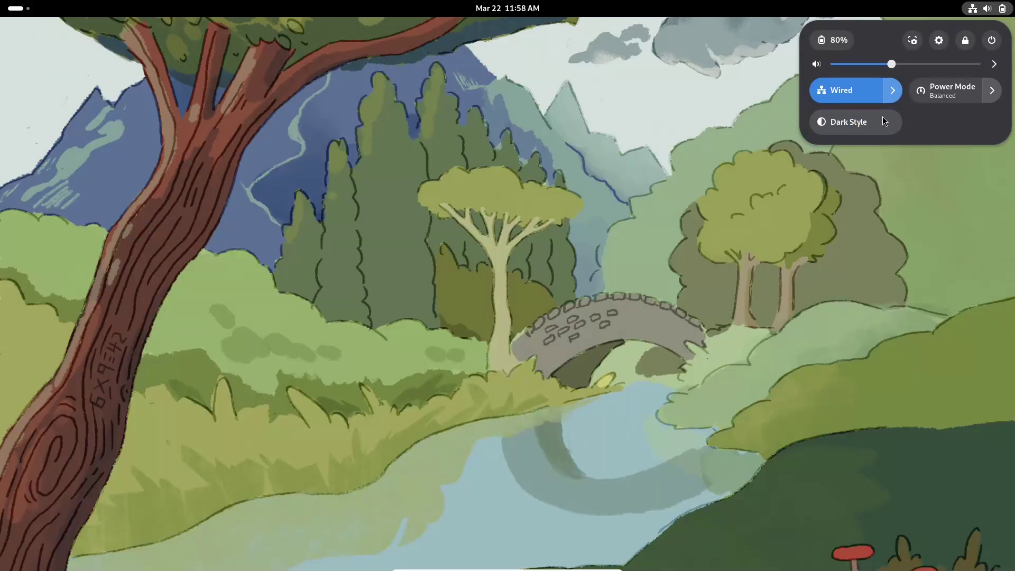
pyautogui.click(952, 90)
pyautogui.click(941, 128)
pyautogui.click(338, 213)
pyautogui.rightClick(338, 212)
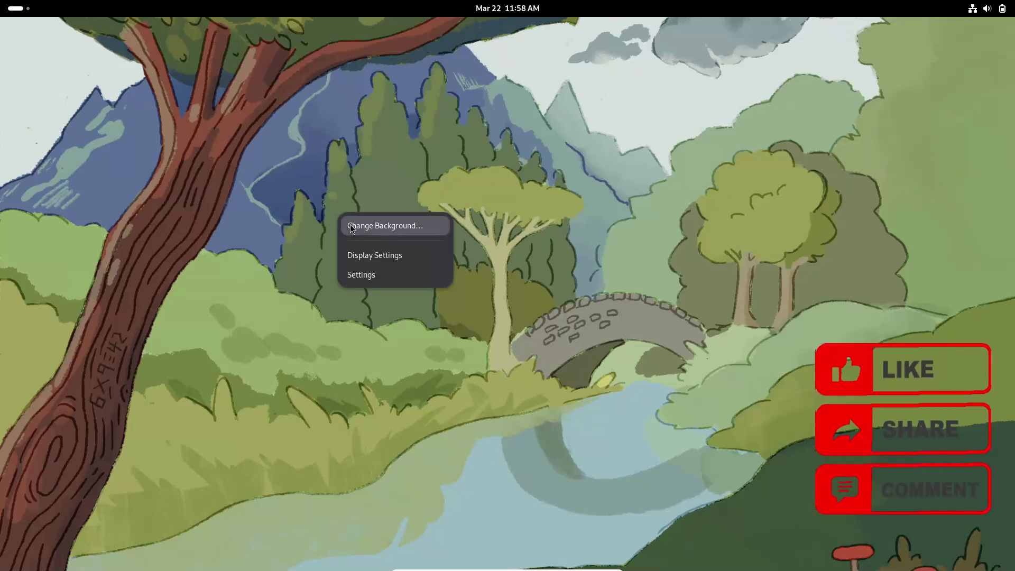
# Maximize Settings and set the blue-and-orange wavy wallpaper from Change Background
pyautogui.click(350, 224)
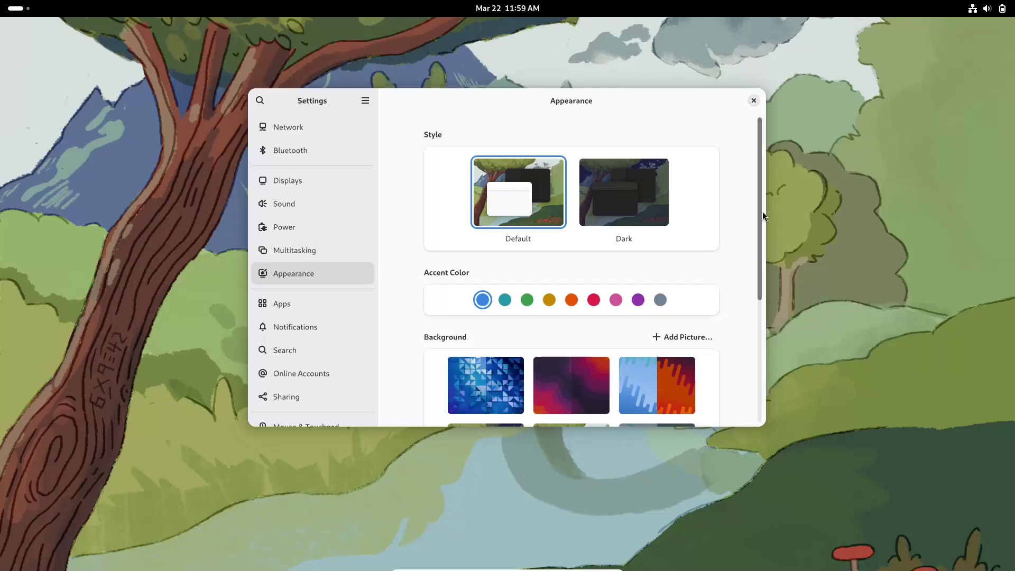
pyautogui.scroll(-5, 763, 211)
pyautogui.doubleClick(689, 106)
pyautogui.click(663, 320)
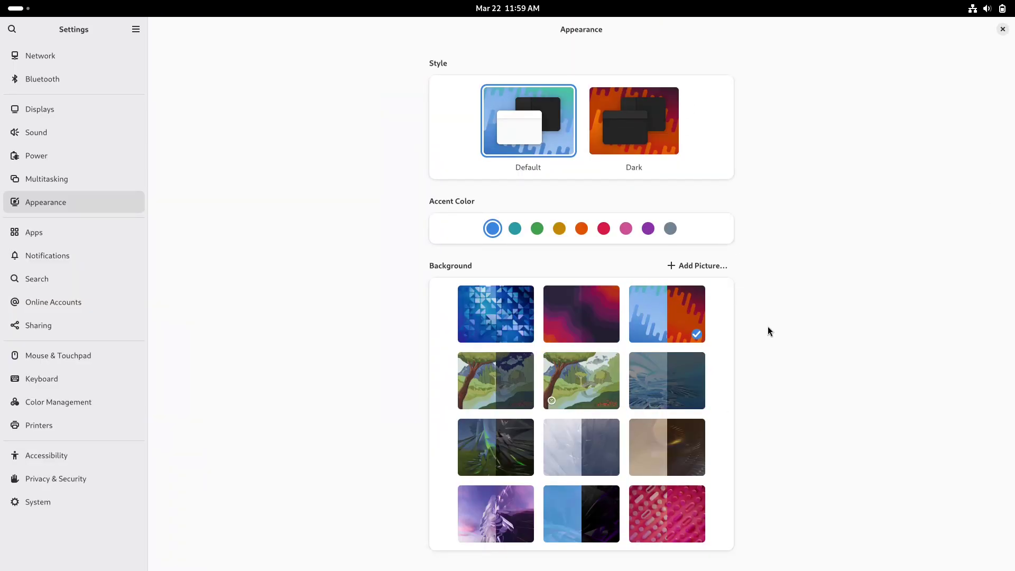
# Browse the Privacy & Security (camera access), Accessibility, Printers, Color Management and Keyboard pages
pyautogui.click(61, 484)
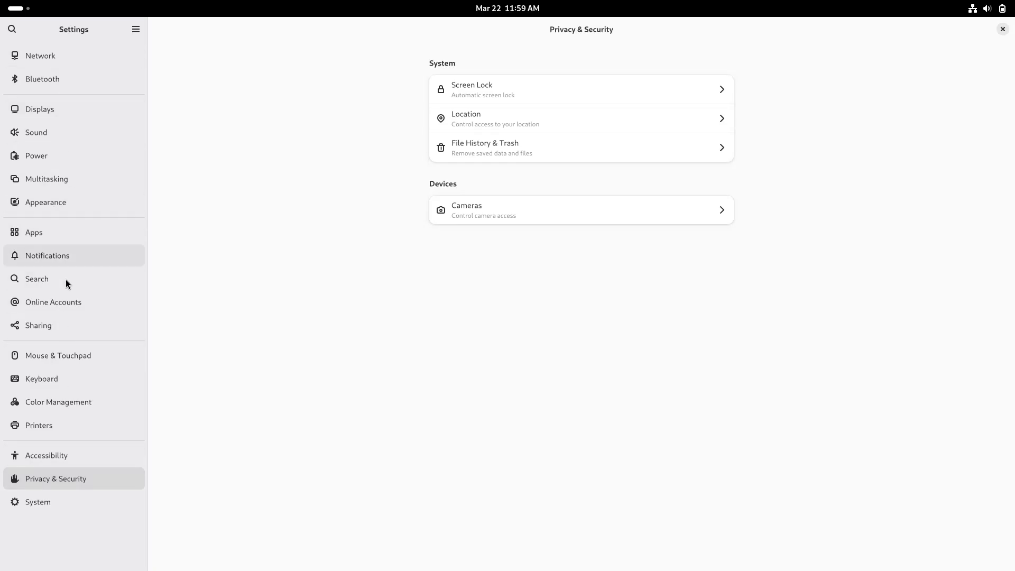
pyautogui.click(512, 204)
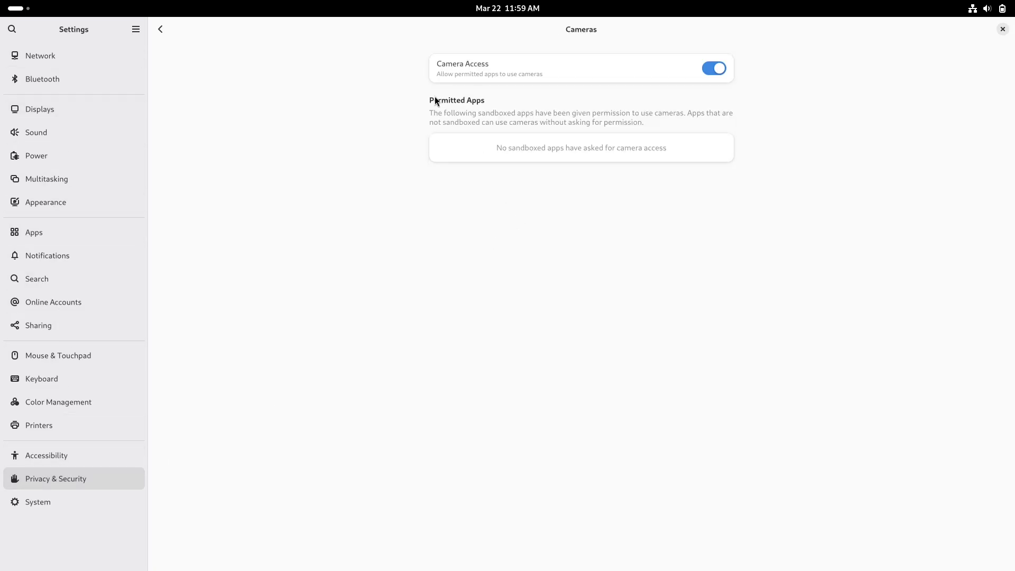
pyautogui.click(161, 30)
pyautogui.click(79, 455)
pyautogui.click(86, 425)
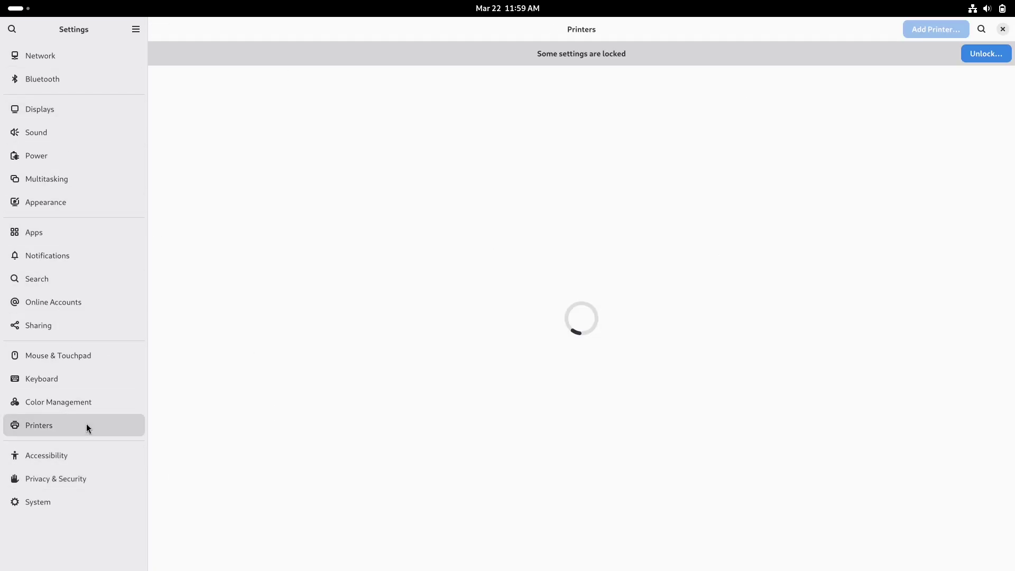
pyautogui.click(88, 401)
pyautogui.press('Up')
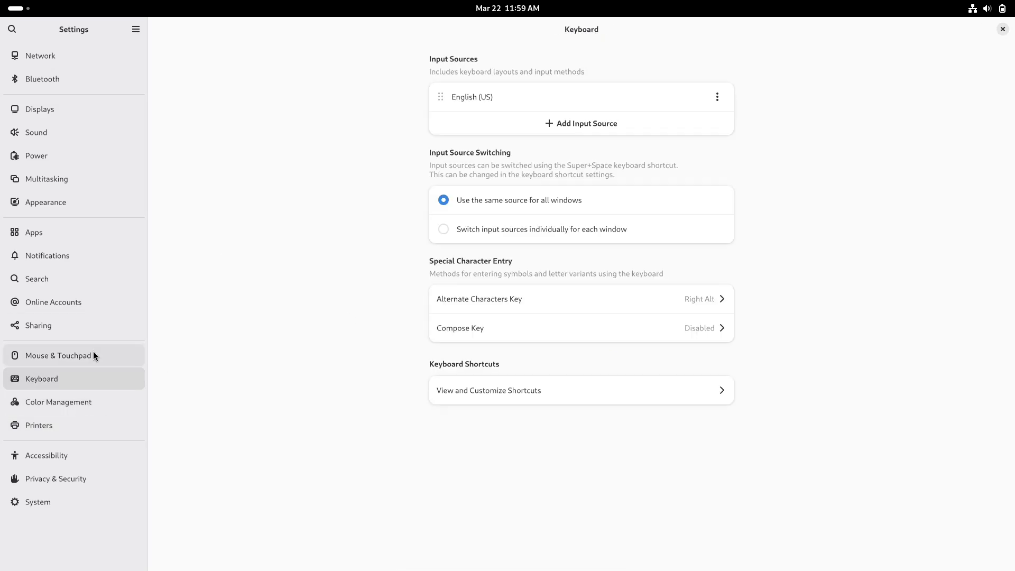
pyautogui.click(94, 397)
pyautogui.click(94, 377)
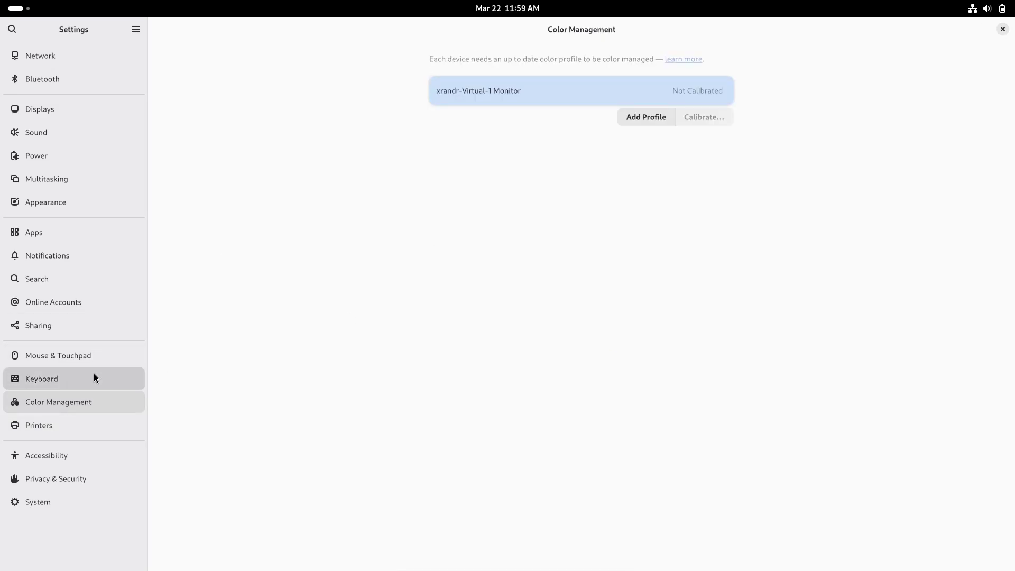
# Choose natural scroll direction in Mouse & Touchpad, then browse Sharing, Online Accounts, Notifications, Search, Apps, Appearance and Multitasking
pyautogui.click(94, 356)
pyautogui.click(676, 322)
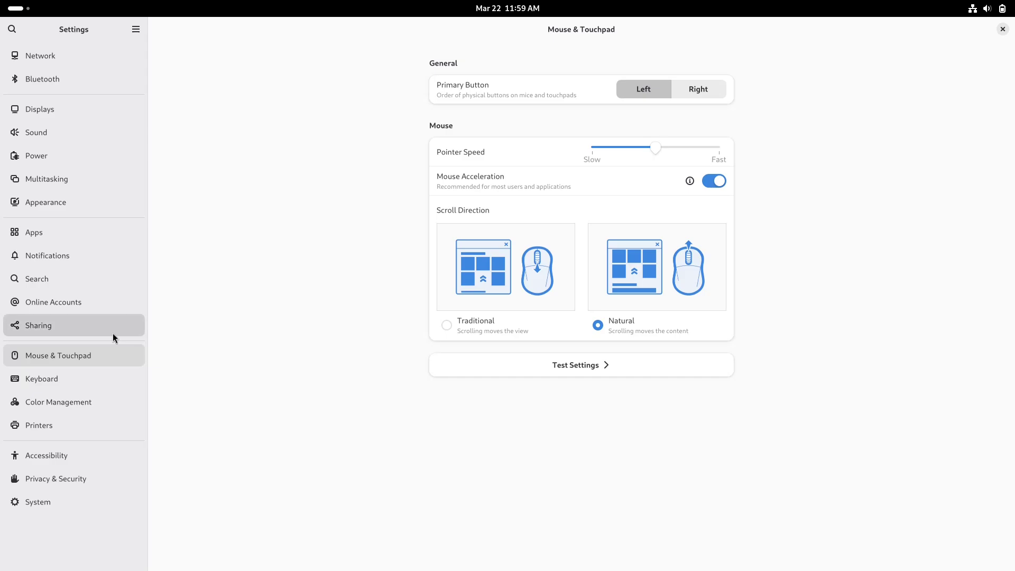
pyautogui.click(112, 325)
pyautogui.click(113, 297)
pyautogui.click(107, 262)
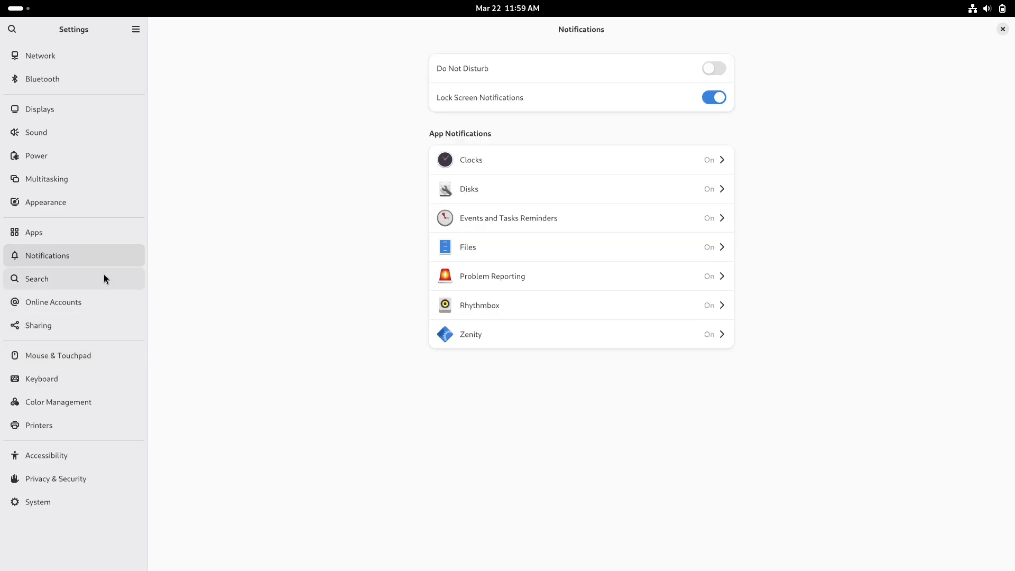
pyautogui.click(104, 274)
pyautogui.click(100, 236)
pyautogui.click(110, 204)
pyautogui.click(111, 179)
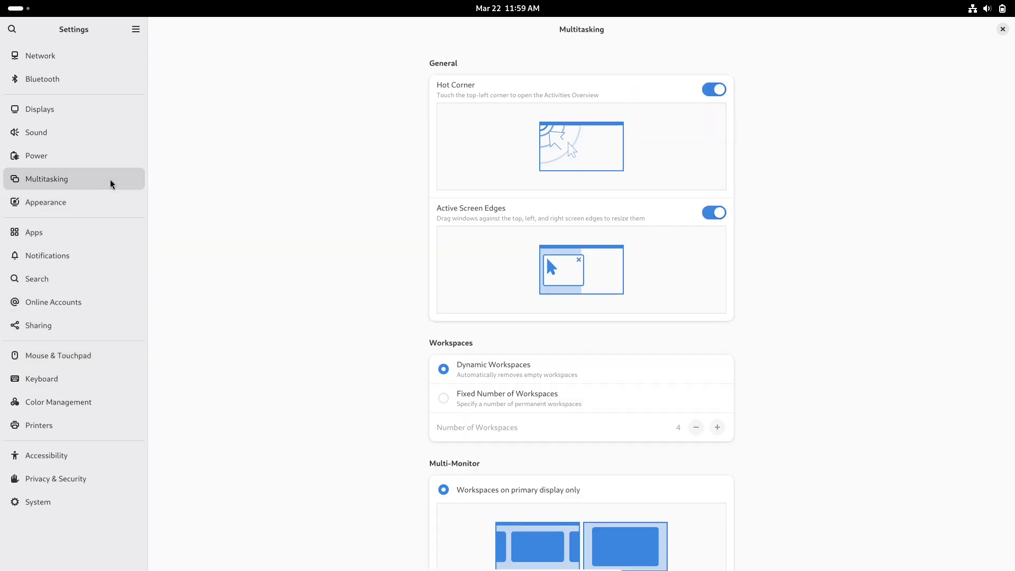
pyautogui.scroll(-5, 1004, 340)
# Turn on Show Battery Percentage in Power, then look through Sound, Displays, Bluetooth and Network
pyautogui.click(78, 161)
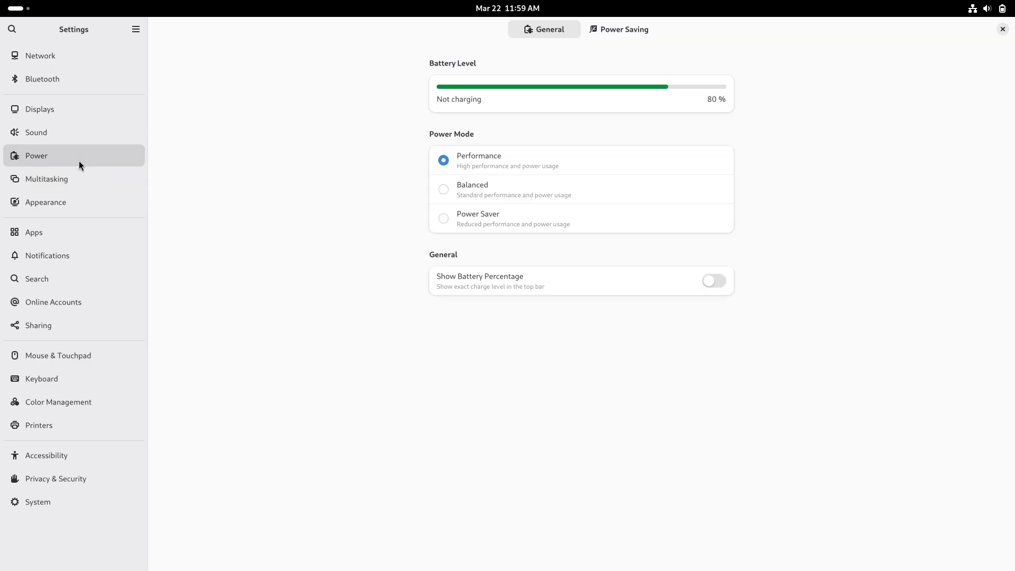
pyautogui.click(719, 284)
pyautogui.click(619, 29)
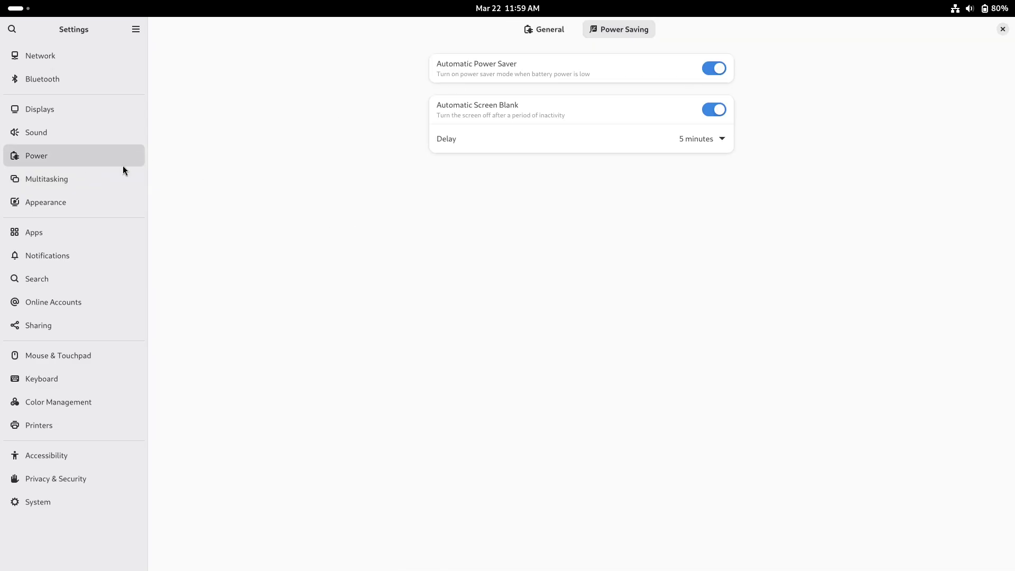
pyautogui.click(65, 136)
pyautogui.click(74, 106)
pyautogui.click(83, 75)
pyautogui.press('Up')
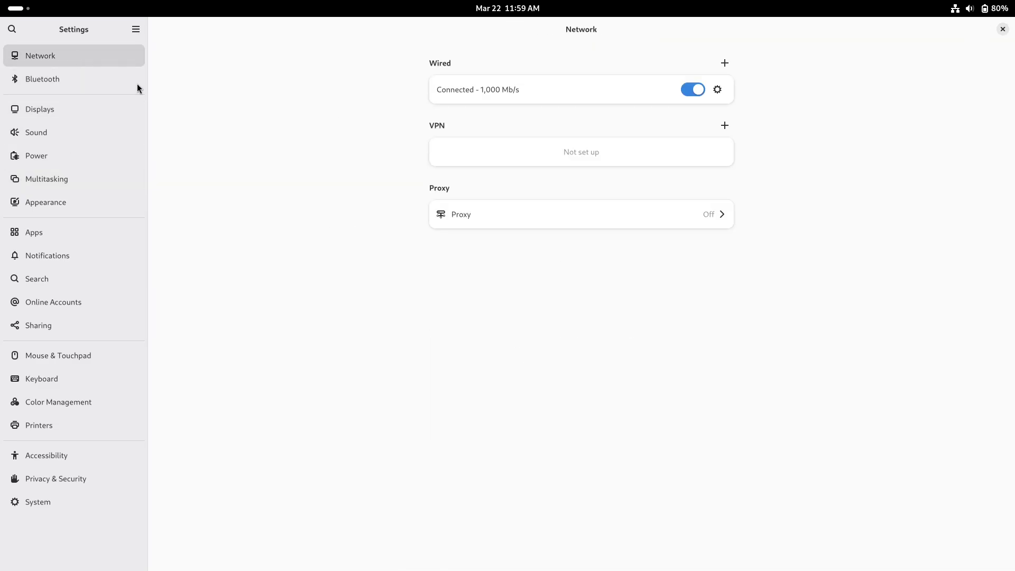
# Close Settings and launch Firefox from the dash
pyautogui.click(1003, 29)
pyautogui.press('super')
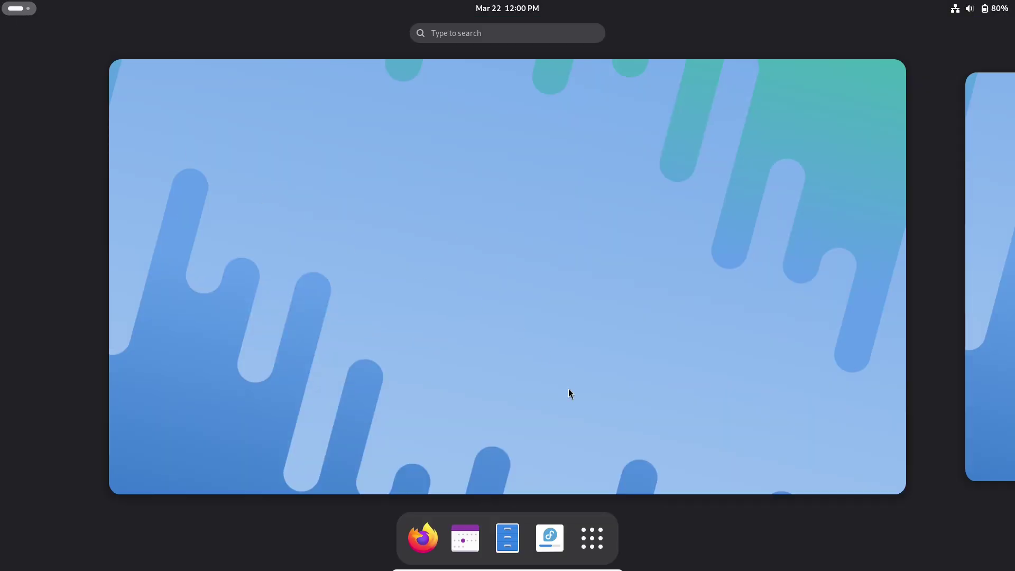
pyautogui.click(439, 541)
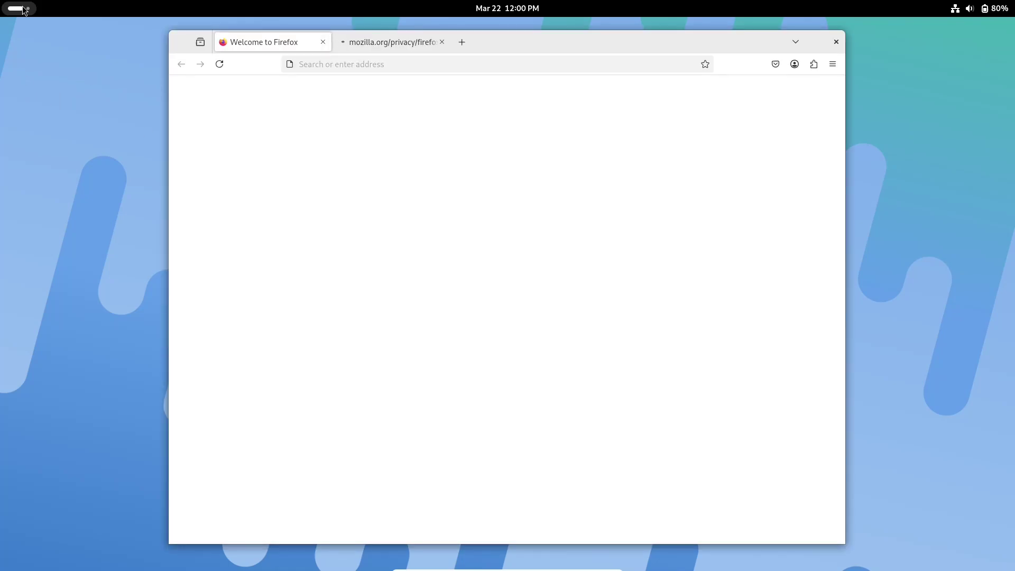
pyautogui.click(16, 8)
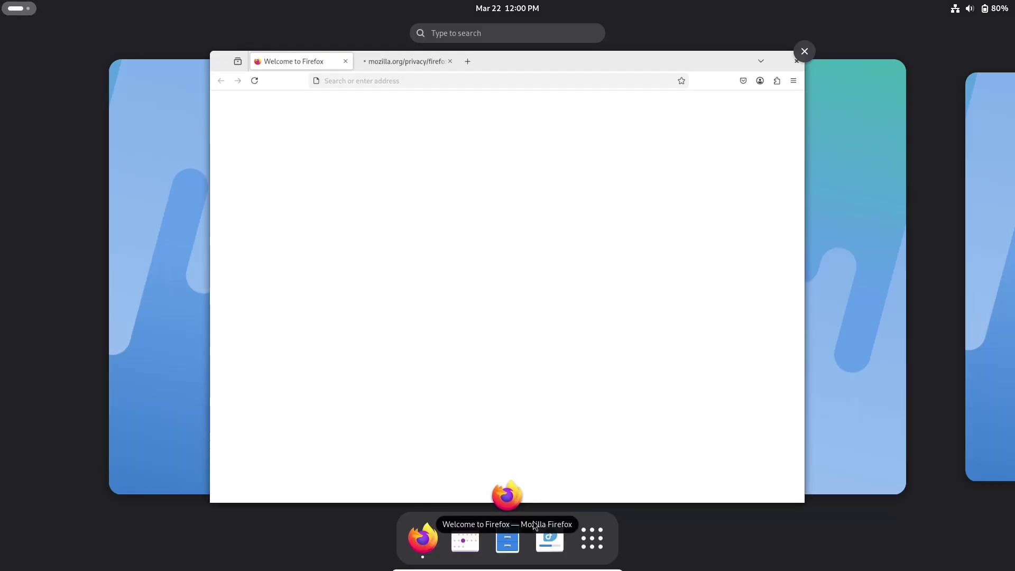
pyautogui.click(535, 526)
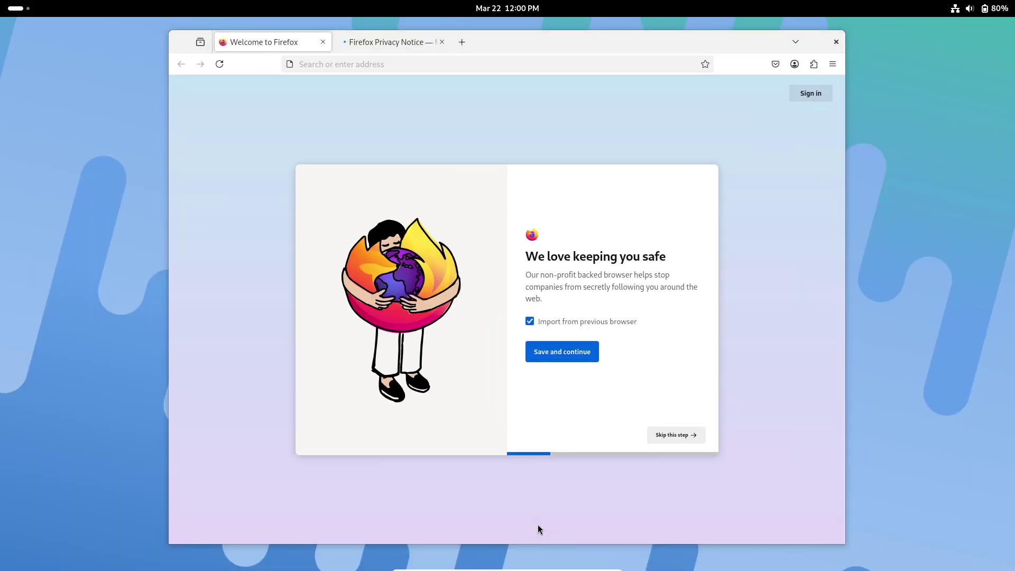
# Close the Firefox Privacy Notice tab and view Help > About Firefox
pyautogui.click(442, 42)
pyautogui.click(833, 64)
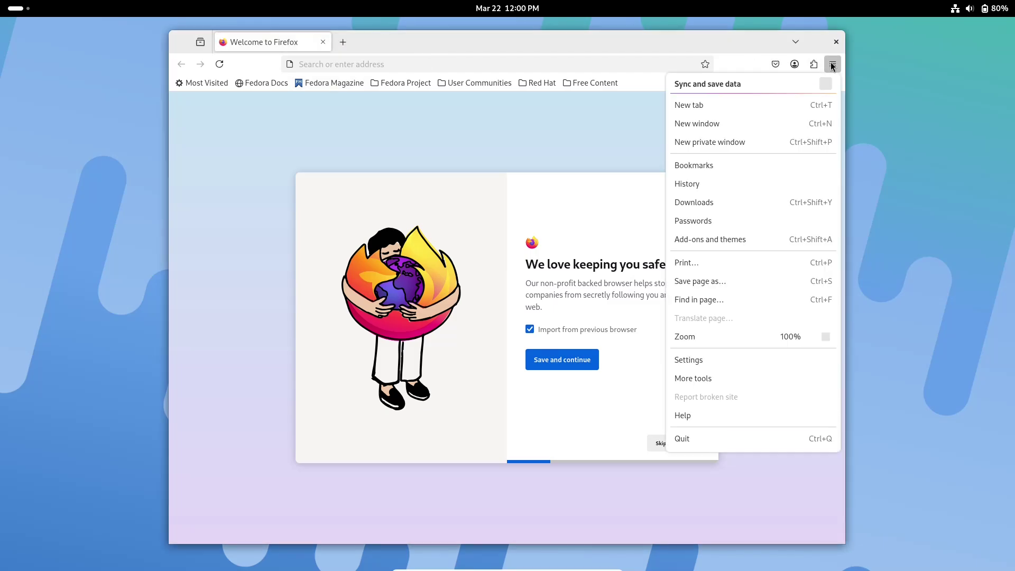
pyautogui.click(707, 413)
pyautogui.click(707, 224)
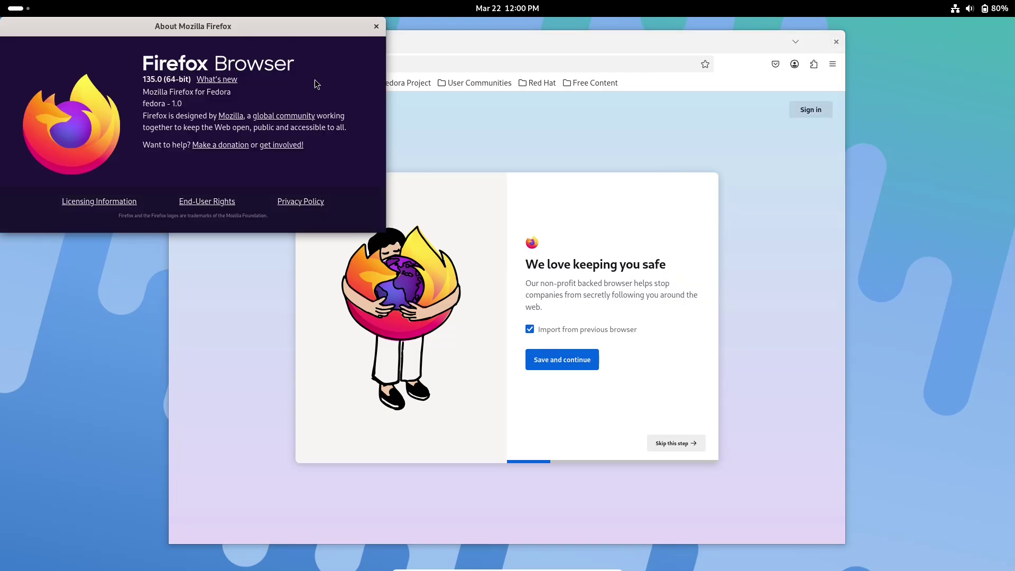
pyautogui.click(683, 169)
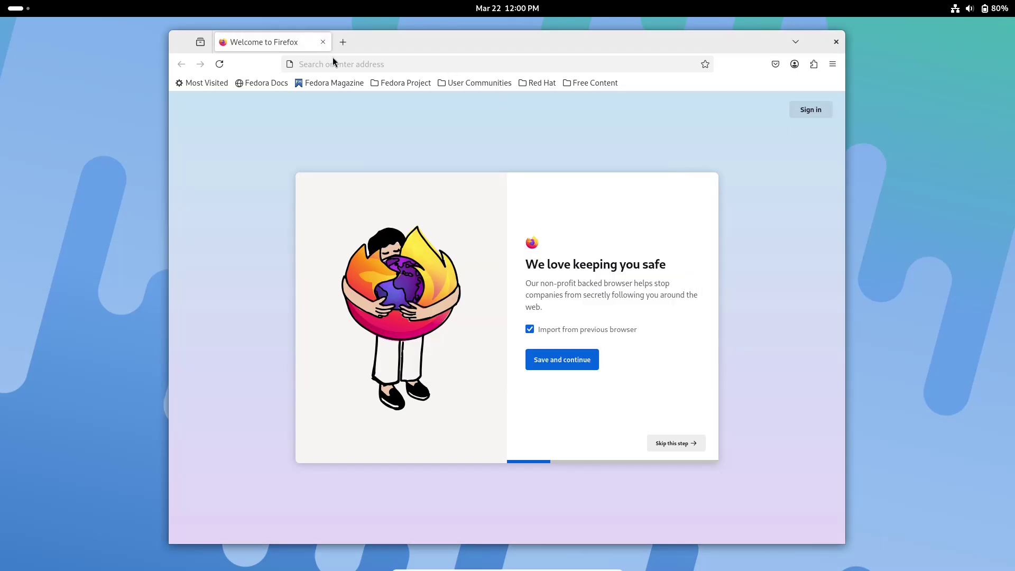
# Search the web for 'fedora' and reject Google's optional cookies
pyautogui.click(335, 62)
pyautogui.write('fed')
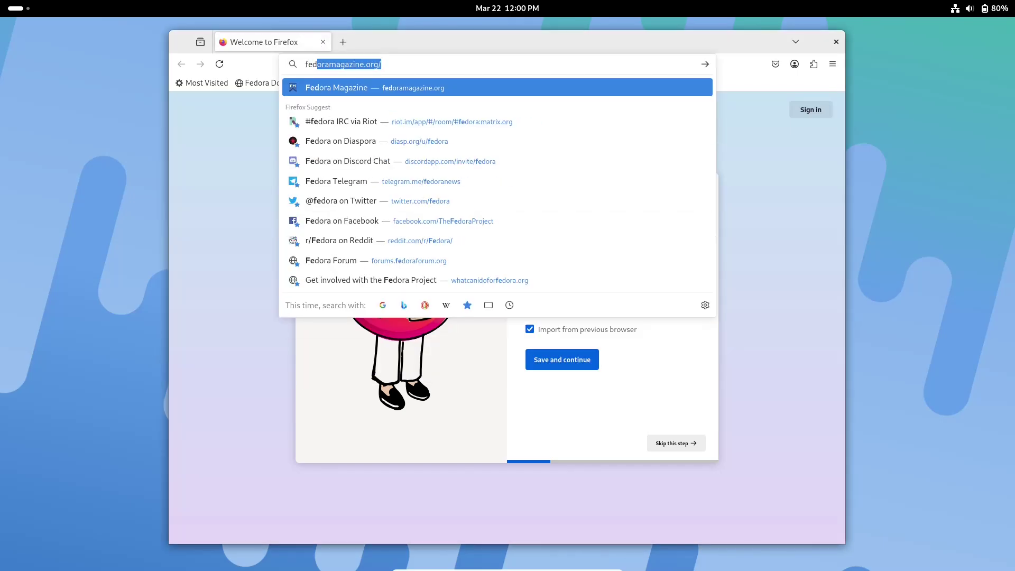
pyautogui.write('ora')
pyautogui.press('BackSpace')
pyautogui.press('Return')
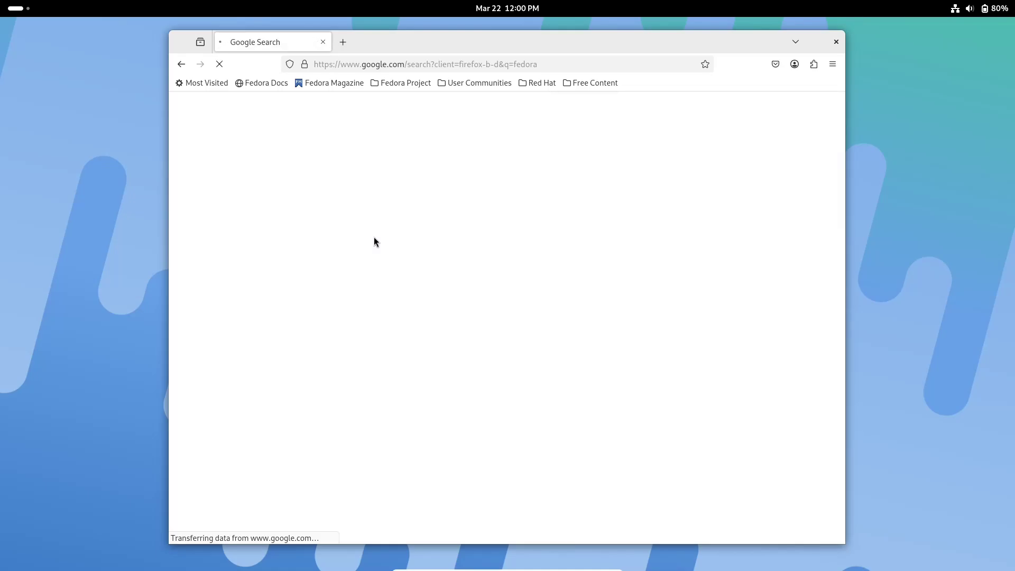
pyautogui.moveTo(399, 45)
pyautogui.mouseDown()
pyautogui.moveTo(550, 50)
pyautogui.moveTo(389, 56)
pyautogui.mouseUp()
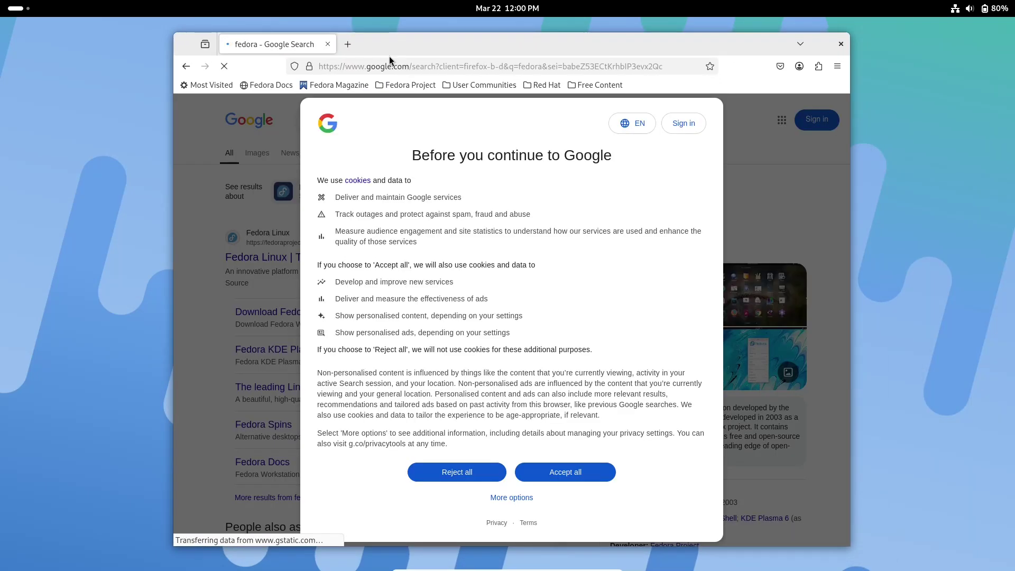
pyautogui.click(456, 465)
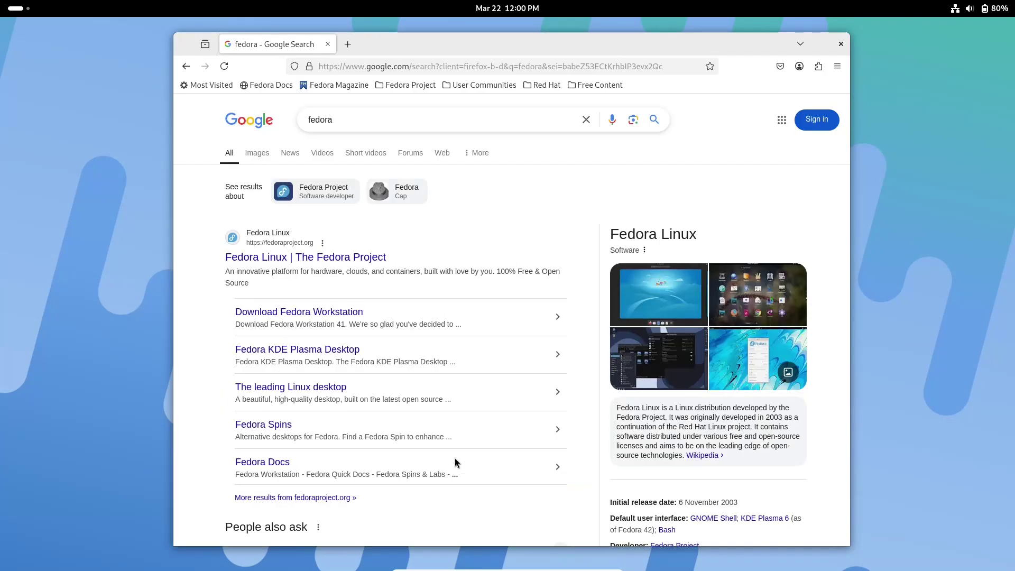
# Open the Fedora Project result, let Firefox keep loading, and raise the Fedora Magazine beta article
pyautogui.click(343, 258)
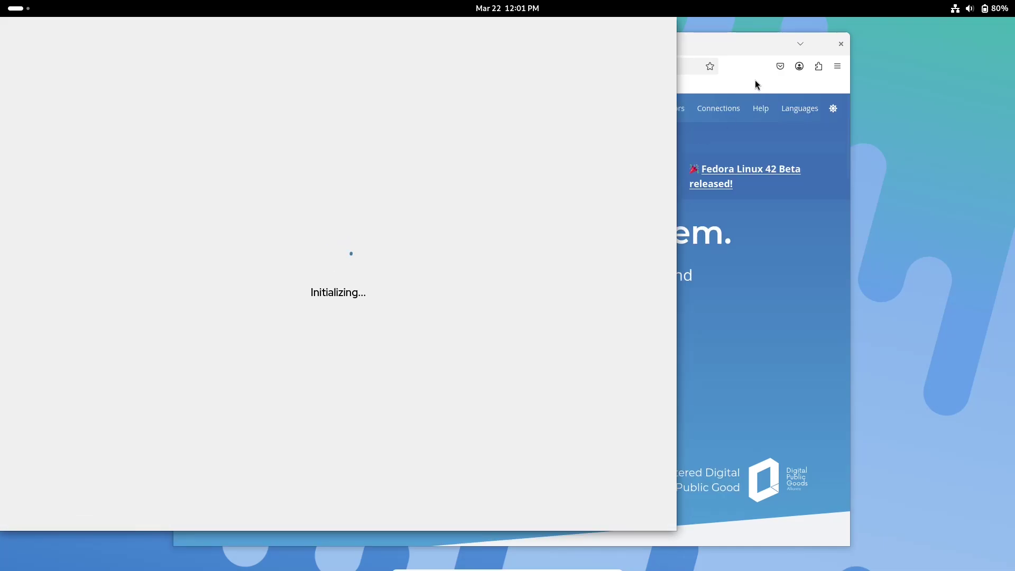
pyautogui.click(757, 85)
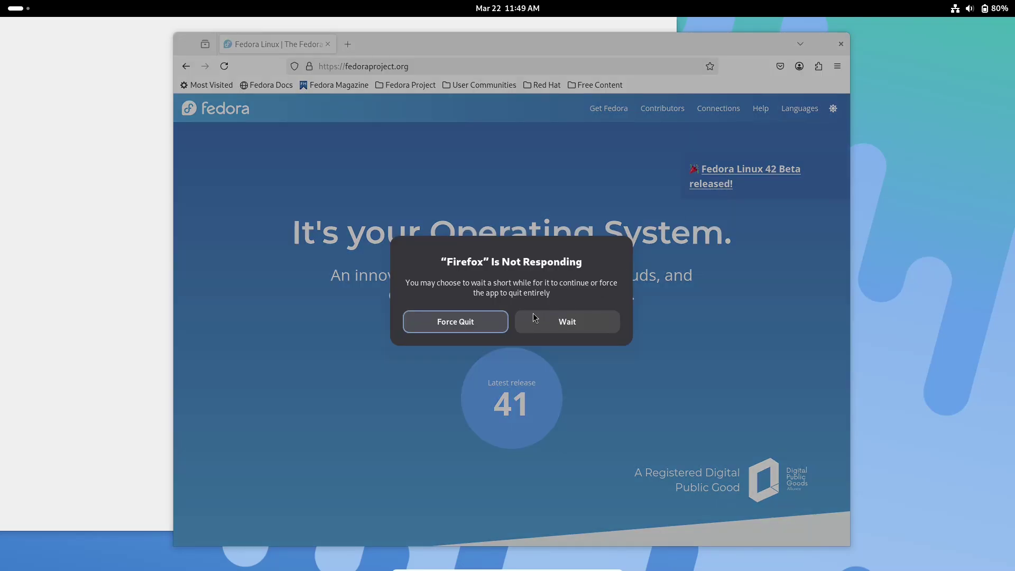
pyautogui.click(544, 325)
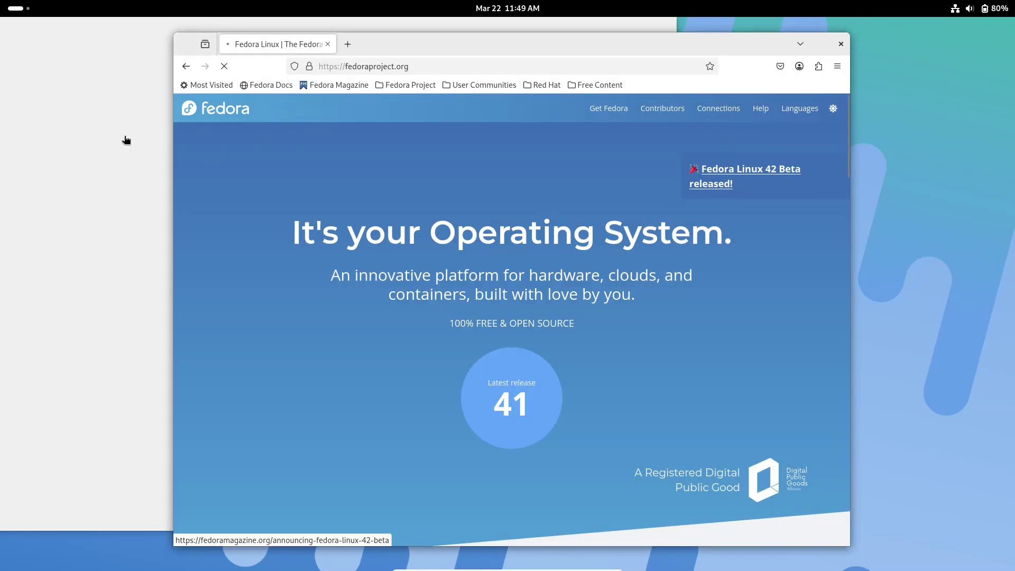
pyautogui.click(446, 21)
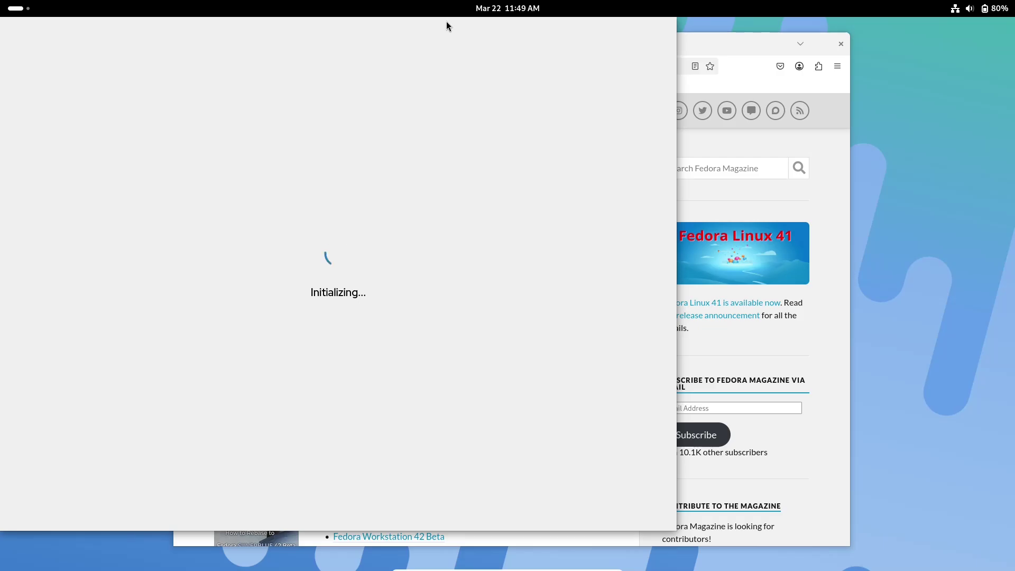
pyautogui.click(756, 50)
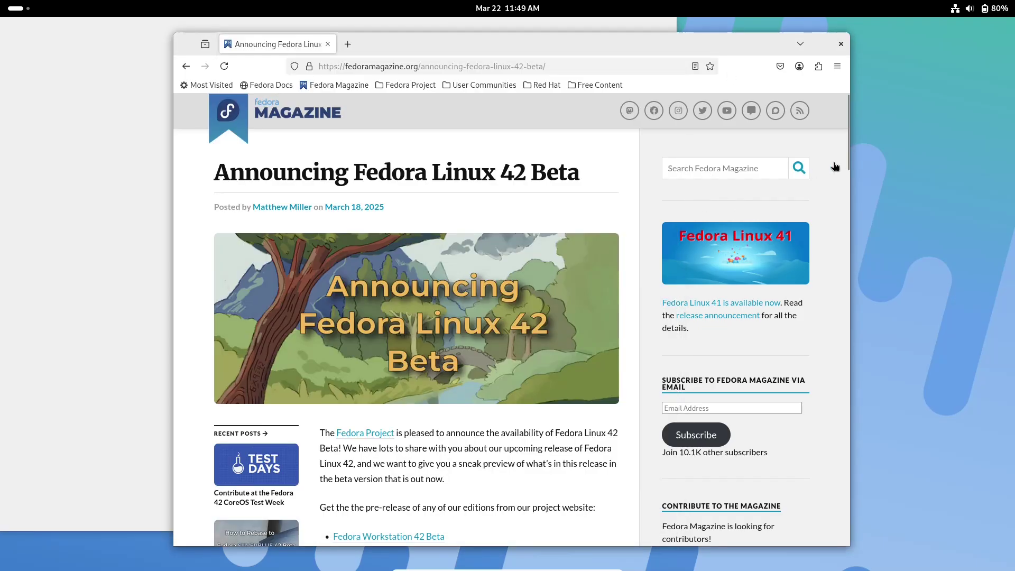
# View and close the installer's About version information
pyautogui.moveTo(845, 161); pyautogui.dragTo(845, 211)
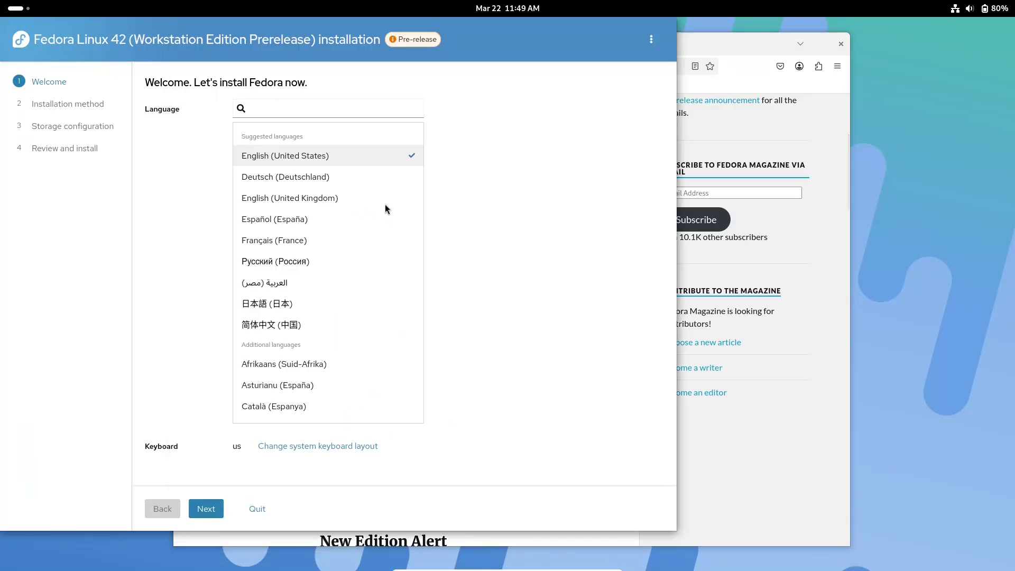
pyautogui.click(651, 39)
pyautogui.click(627, 86)
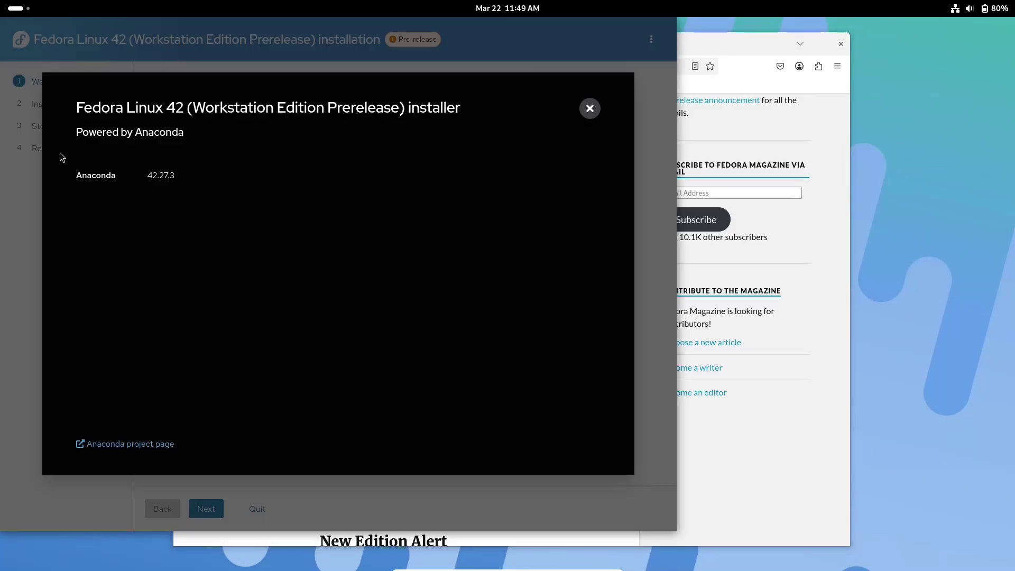
pyautogui.click(590, 109)
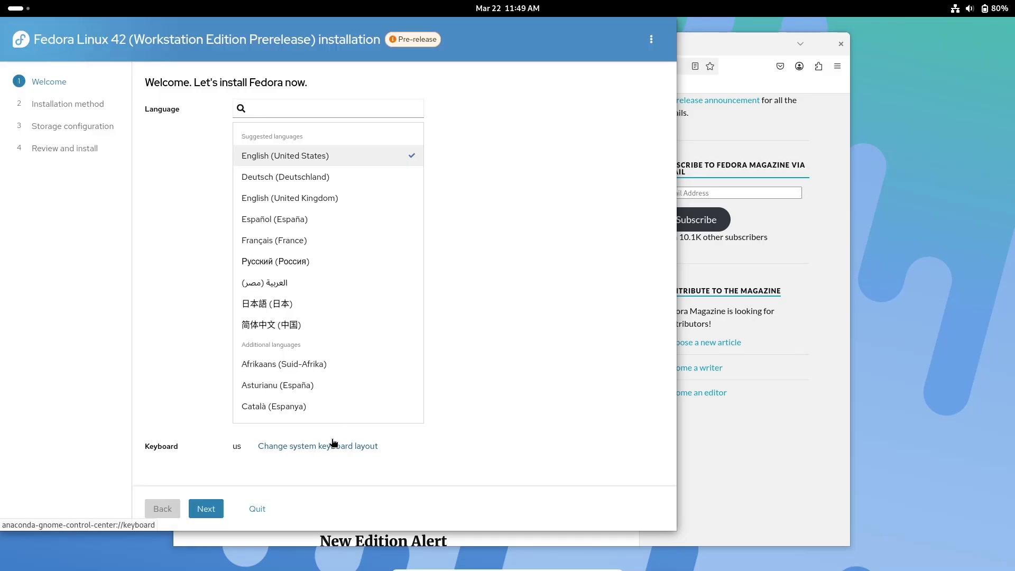
# Advance to the review step, keeping the default destination disk and turning off data encryption
pyautogui.click(208, 508)
pyautogui.click(202, 126)
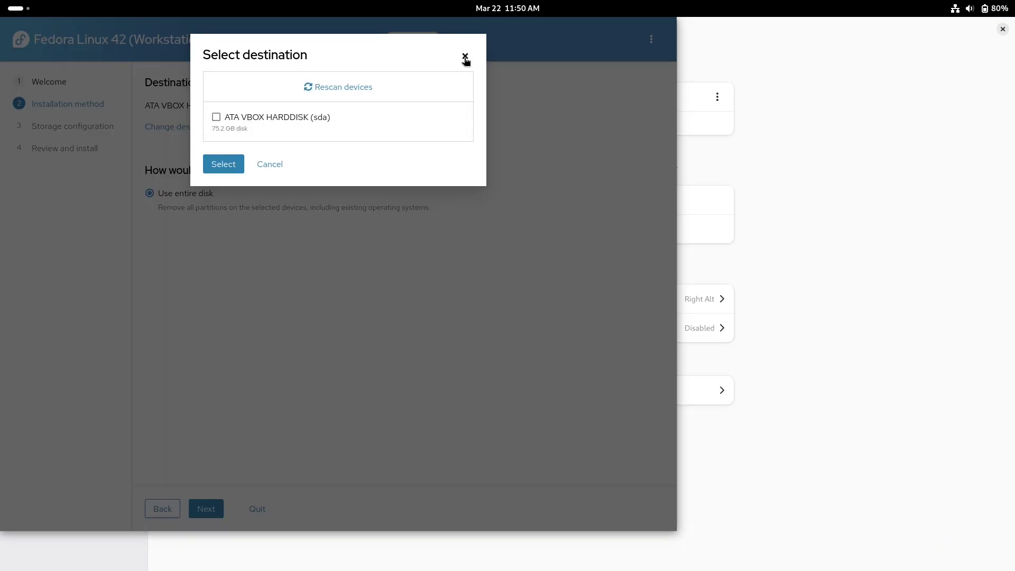
pyautogui.click(466, 56)
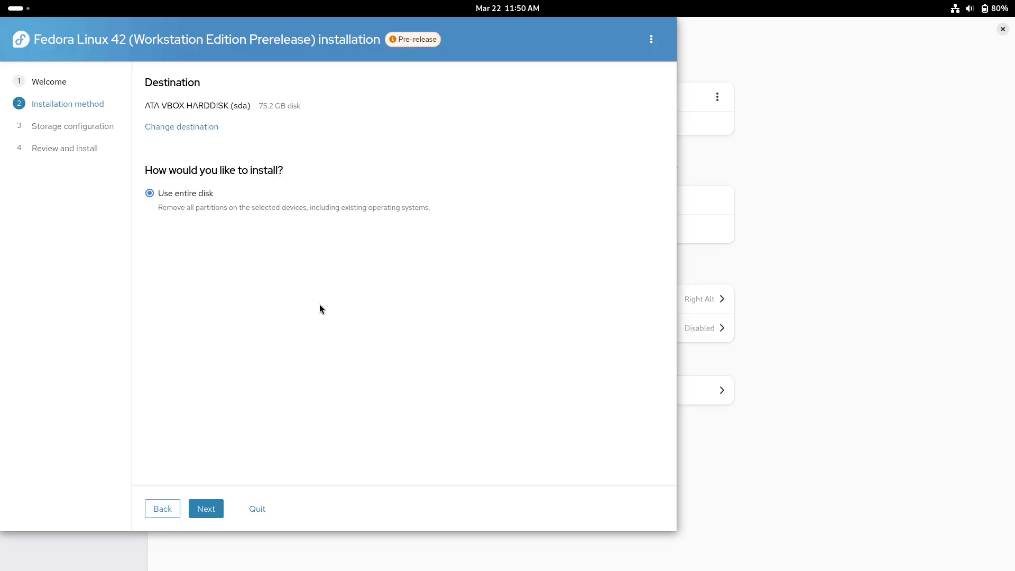
pyautogui.click(219, 510)
pyautogui.click(211, 154)
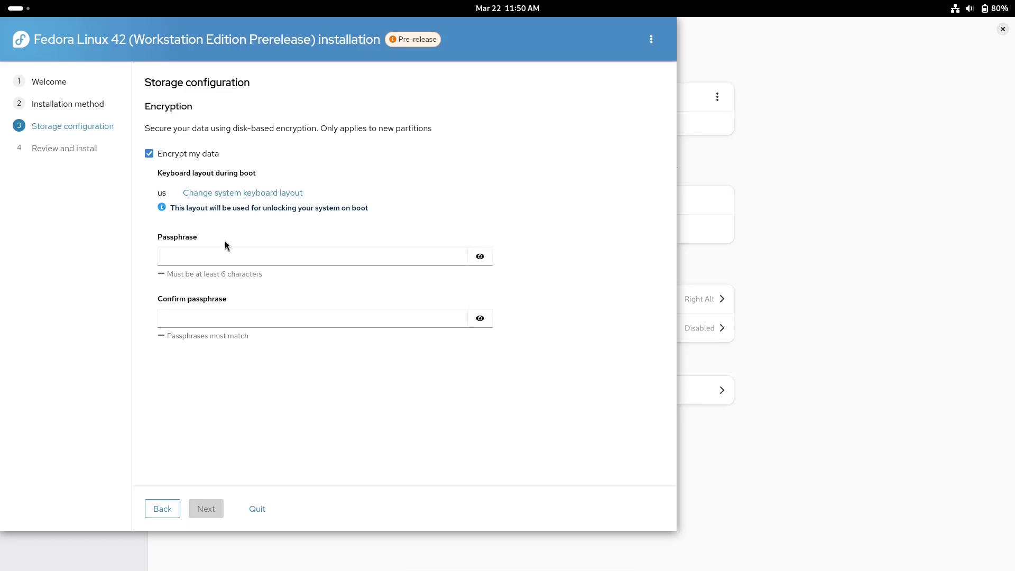
pyautogui.click(225, 325)
pyautogui.click(174, 154)
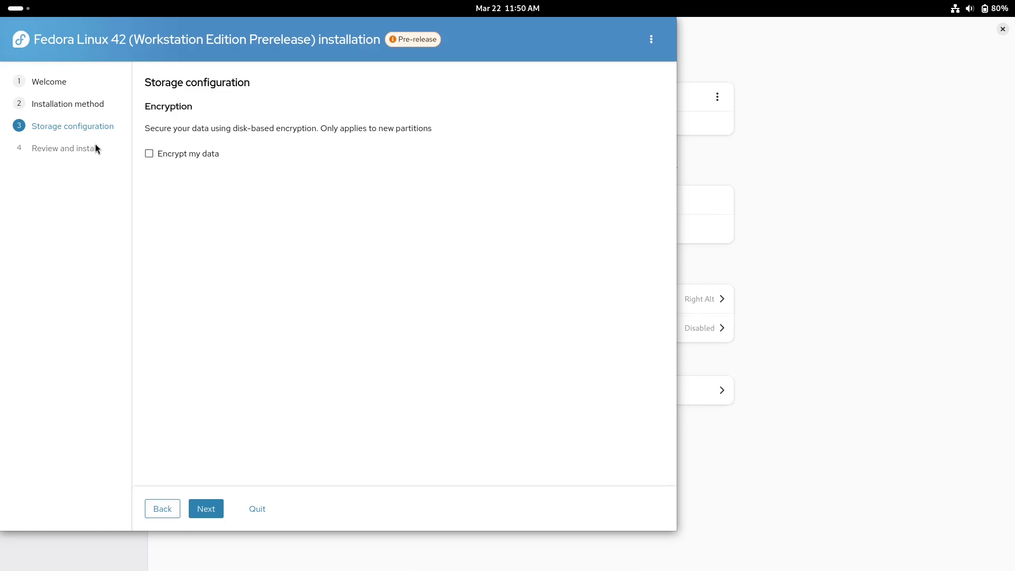
pyautogui.click(201, 501)
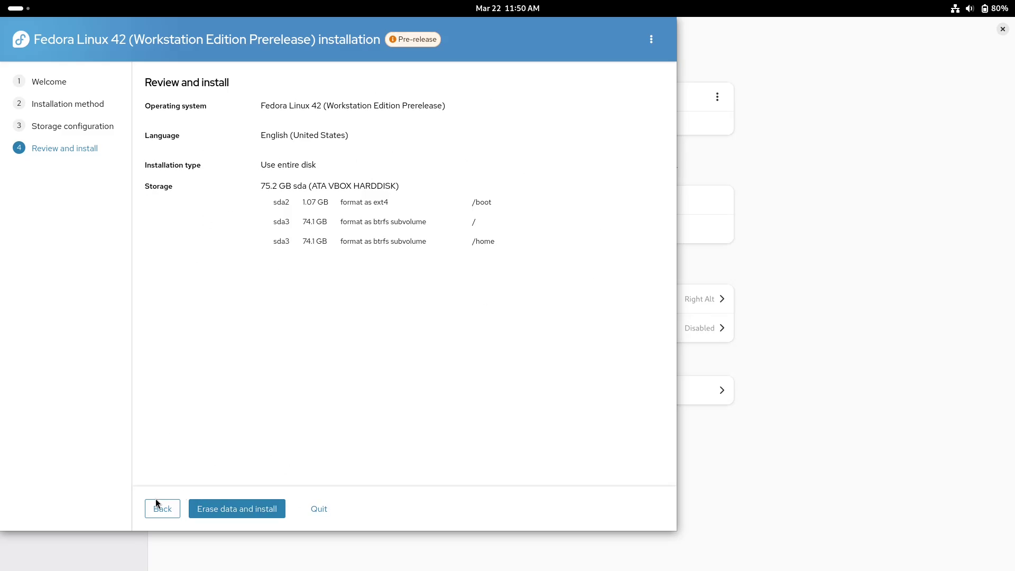
# Quit the installer without installing and close the Settings window
pyautogui.click(319, 509)
pyautogui.click(223, 303)
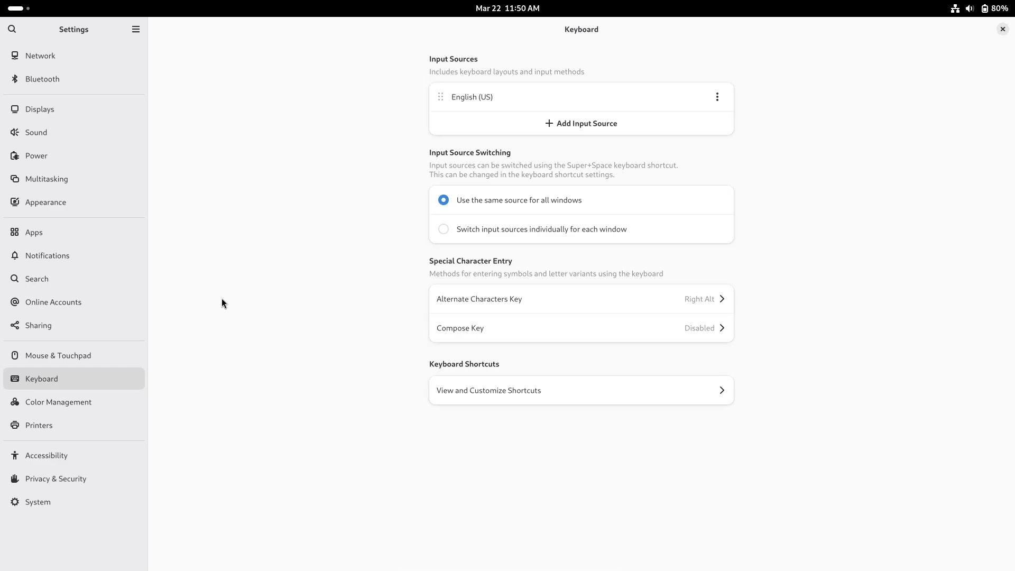
pyautogui.click(1003, 30)
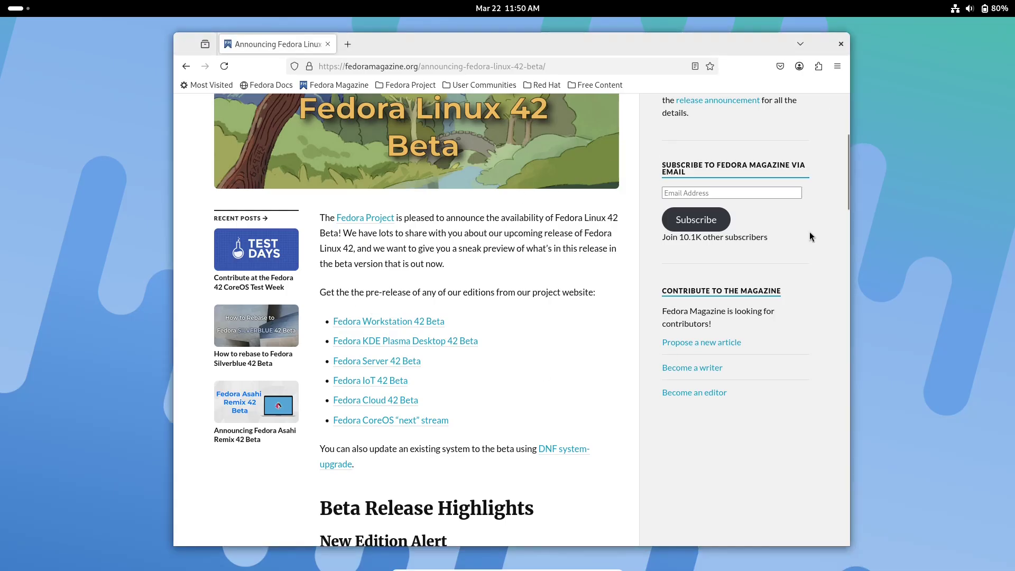
# Scroll through the beta announcement, highlighting headings and paragraphs along the way
pyautogui.moveTo(848, 183); pyautogui.dragTo(846, 233)
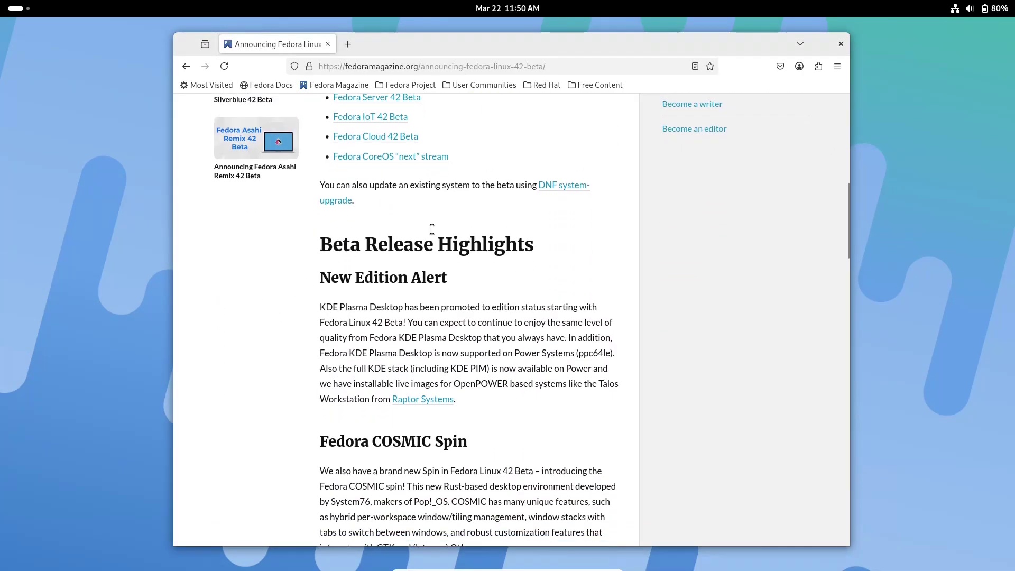
pyautogui.moveTo(321, 279); pyautogui.dragTo(449, 280)
pyautogui.moveTo(321, 442); pyautogui.dragTo(468, 442)
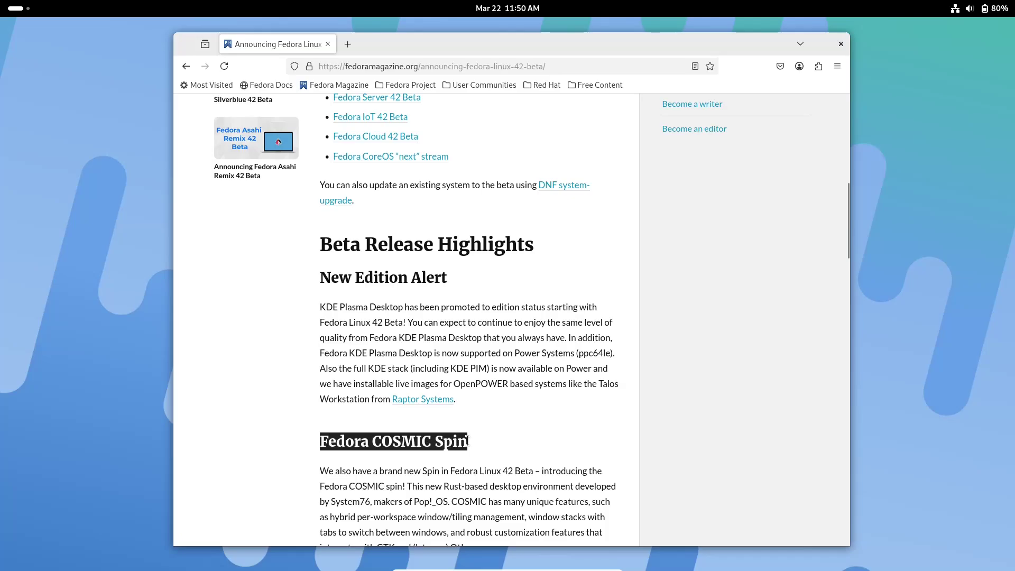
pyautogui.moveTo(849, 228); pyautogui.dragTo(846, 289)
pyautogui.moveTo(321, 260); pyautogui.dragTo(457, 261)
pyautogui.scroll(-10, 772, 229)
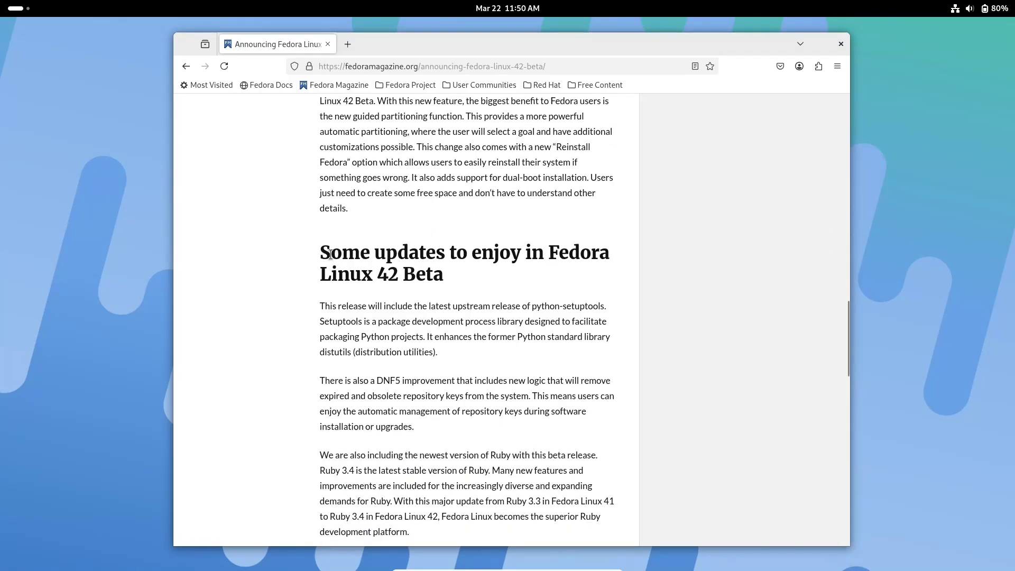
pyautogui.moveTo(321, 253); pyautogui.dragTo(459, 279)
# Highlight the Ruby 3.4 and Ruby 3.3 mentions, then return to the top and follow the Fedora Workstation 42 Beta link
pyautogui.moveTo(321, 470); pyautogui.dragTo(356, 472)
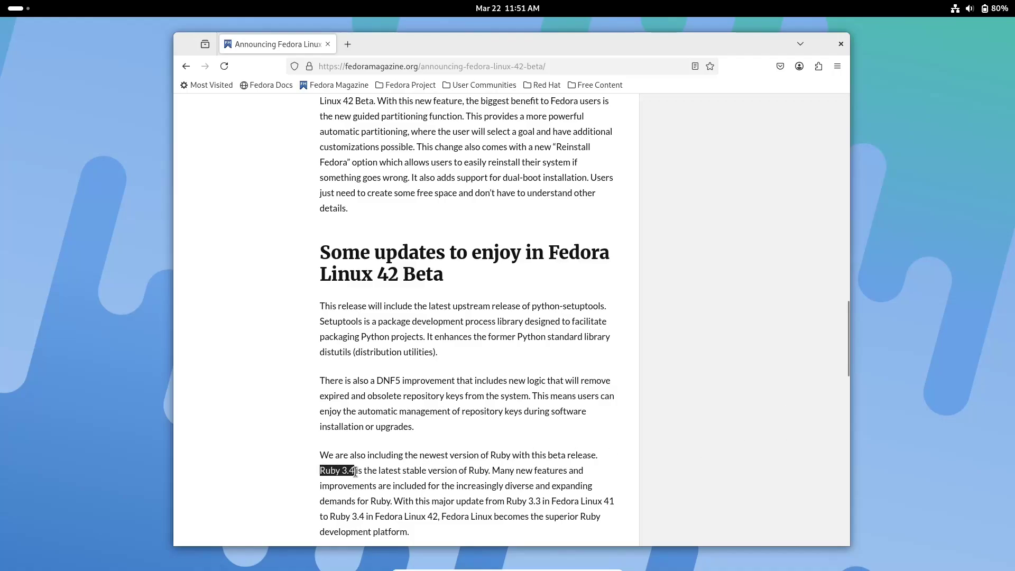
pyautogui.moveTo(509, 501); pyautogui.dragTo(611, 501)
pyautogui.moveTo(332, 517); pyautogui.dragTo(427, 517)
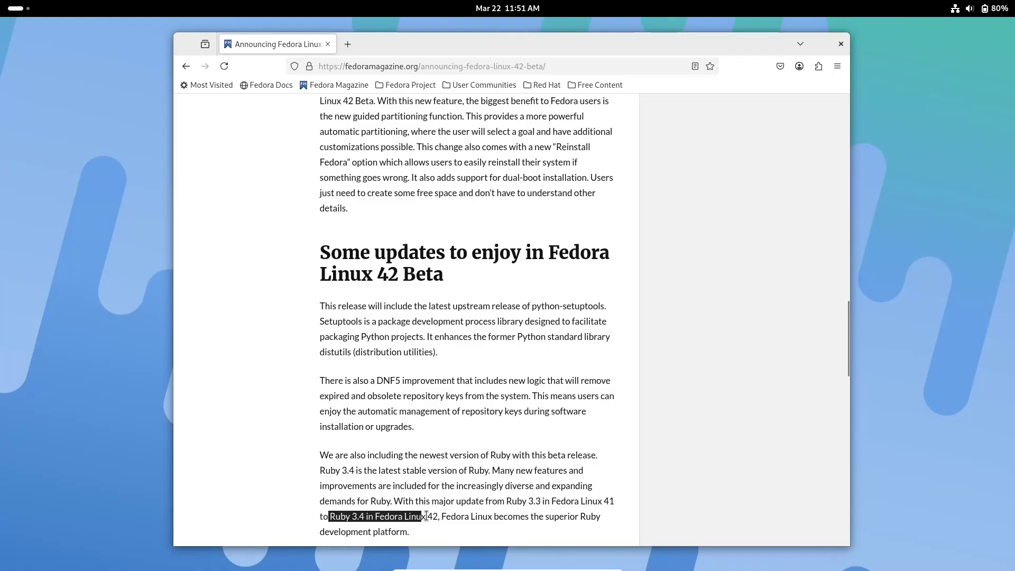
pyautogui.moveTo(376, 380); pyautogui.dragTo(435, 381)
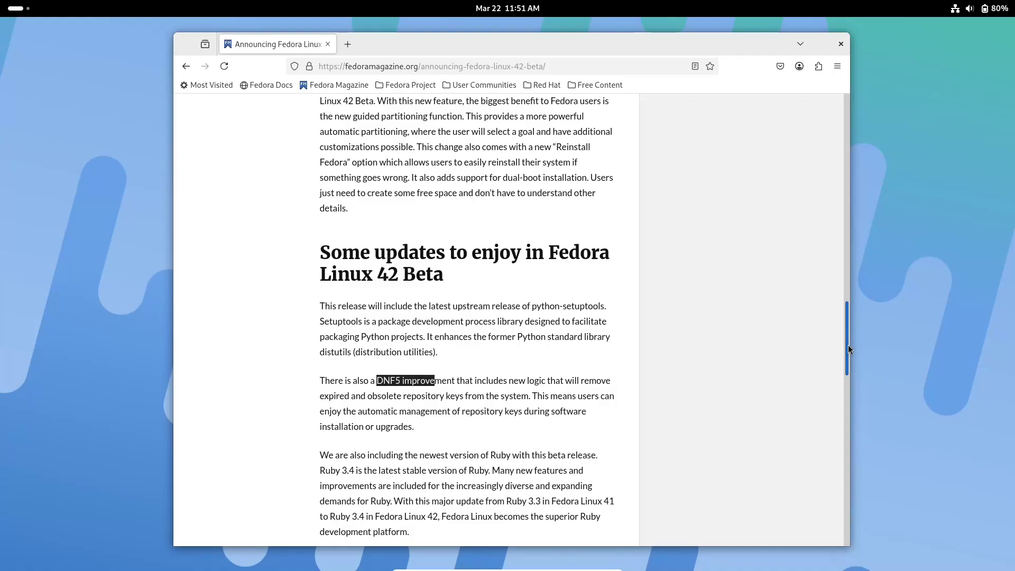
pyautogui.moveTo(849, 345); pyautogui.dragTo(848, 423)
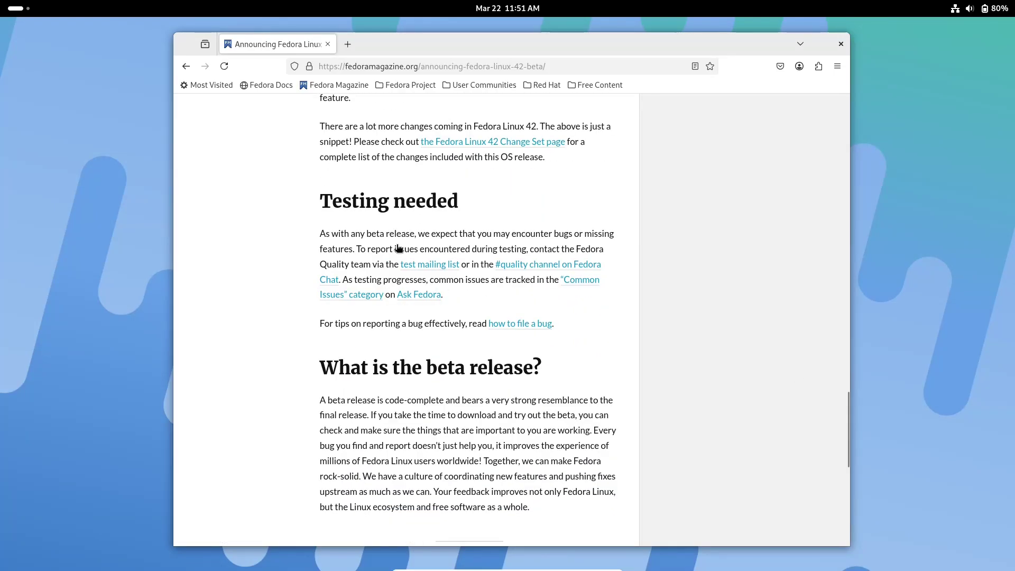
pyautogui.moveTo(846, 388); pyautogui.dragTo(844, 452)
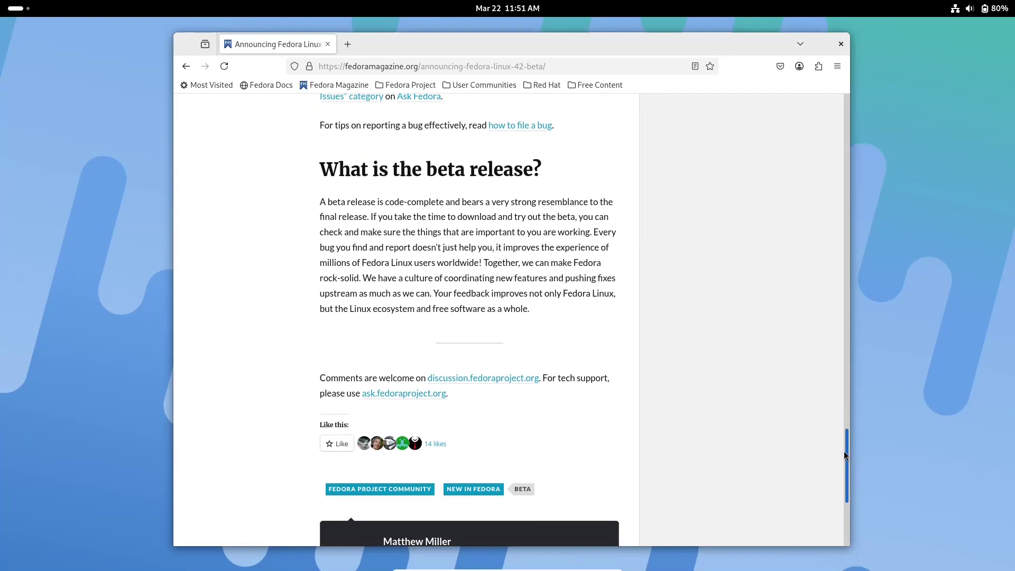
pyautogui.scroll(15, 844, 409)
pyautogui.scroll(20, 823, 233)
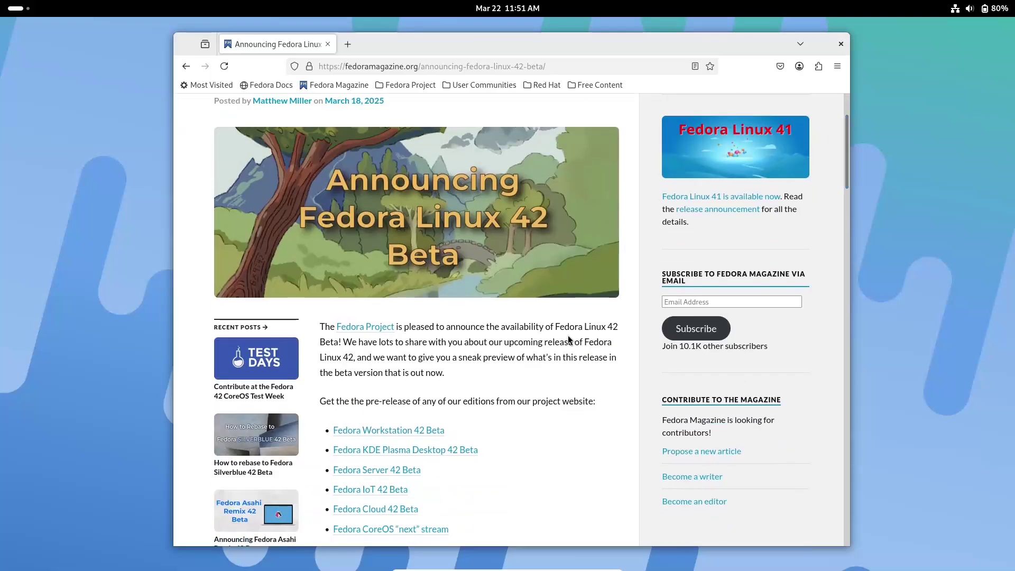
pyautogui.click(396, 430)
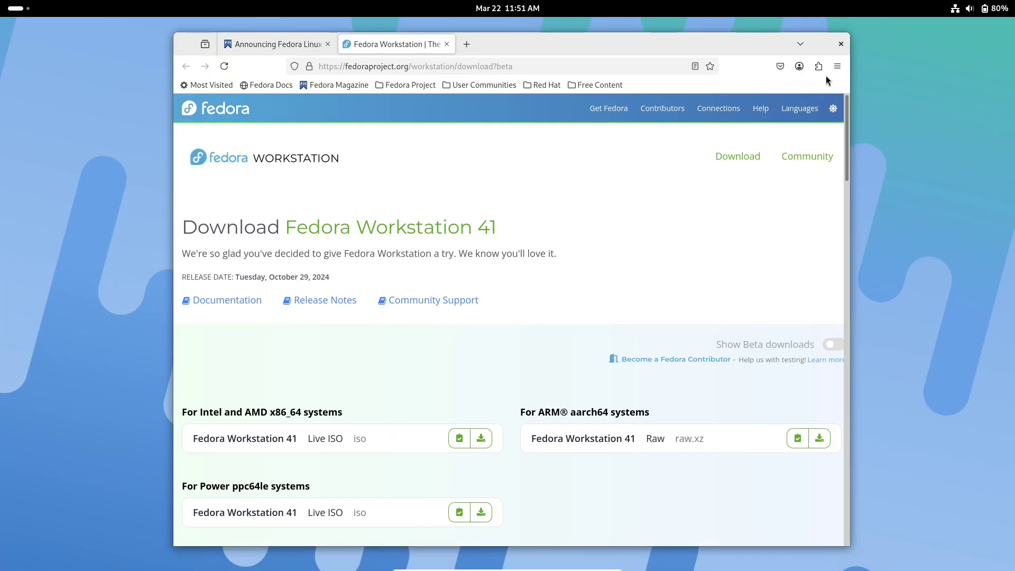
# Maximize Firefox and download the x86_64 Fedora Workstation 42 Beta Live ISO
pyautogui.doubleClick(819, 43)
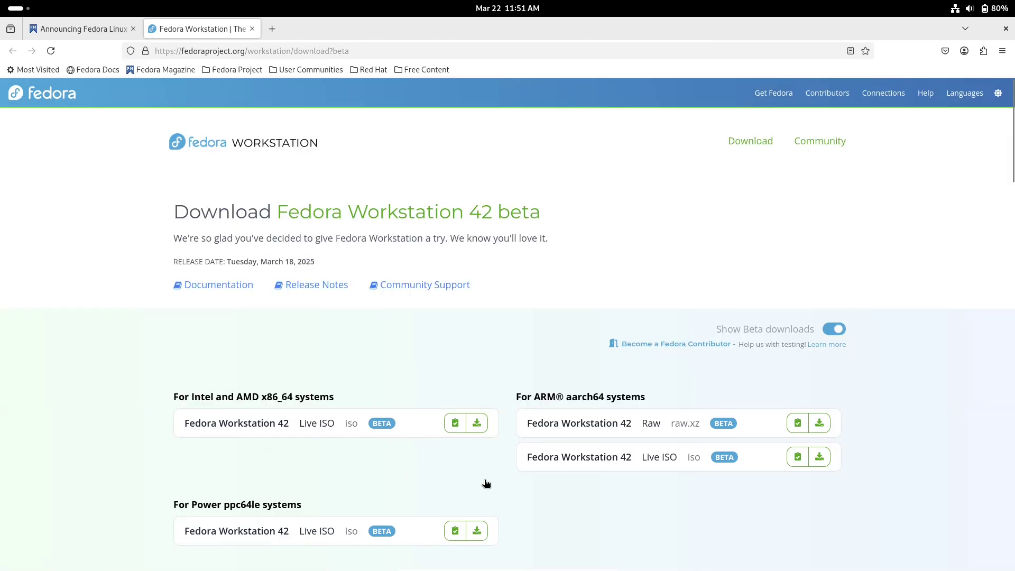
pyautogui.click(477, 429)
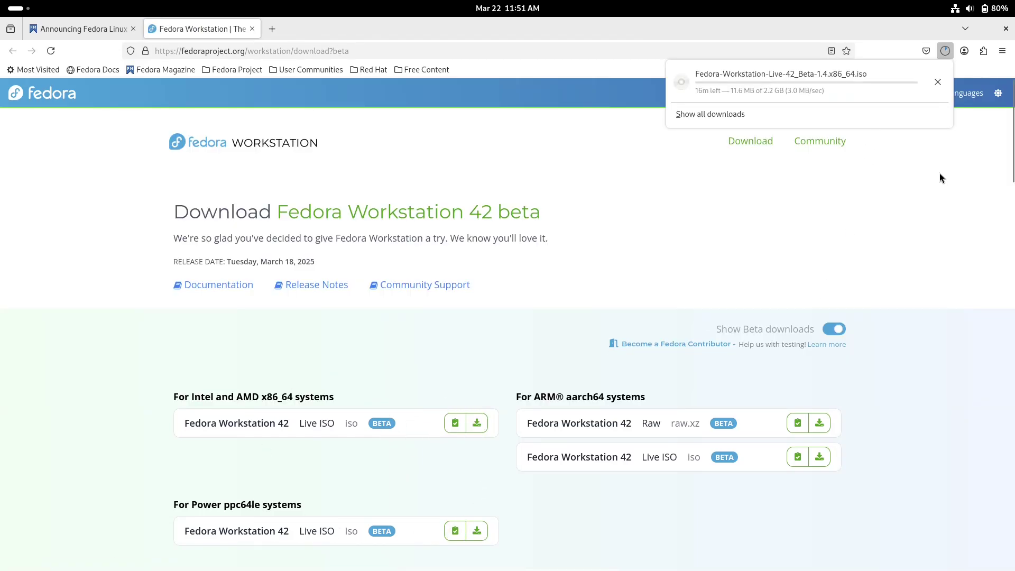
# Close the downloads list and Firefox, then launch the terminal from the app grid
pyautogui.click(1006, 29)
pyautogui.click(1006, 29)
pyautogui.click(14, 9)
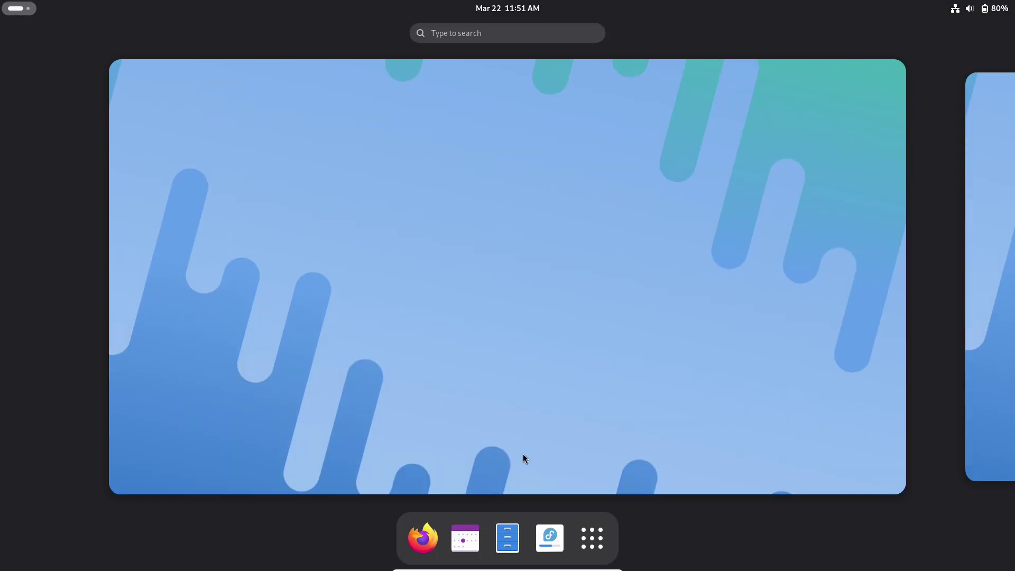
pyautogui.click(593, 537)
pyautogui.click(425, 408)
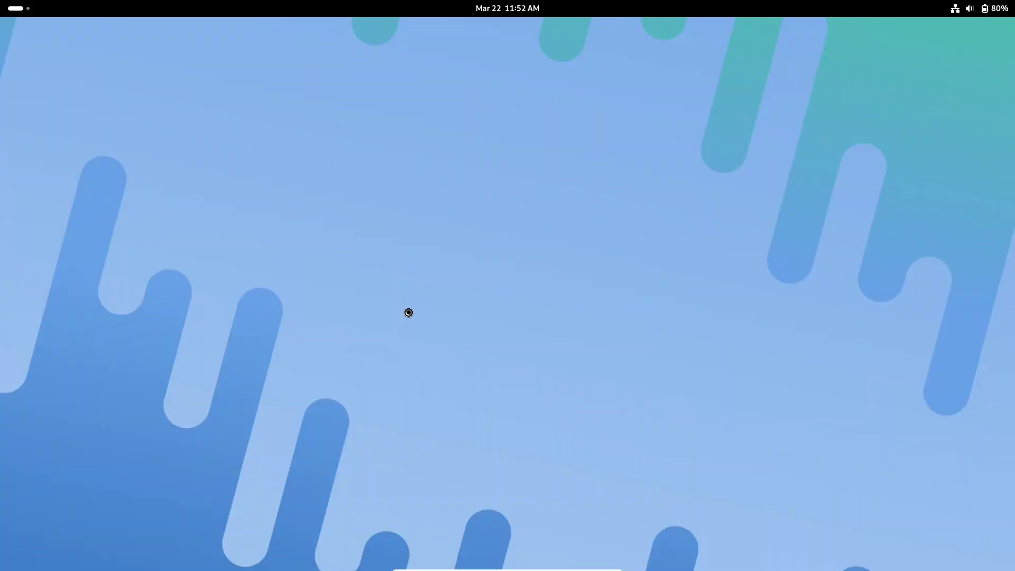
# Switch to light style and replace the system font with Monospace Bold at size 14
pyautogui.click(474, 40)
pyautogui.click(475, 78)
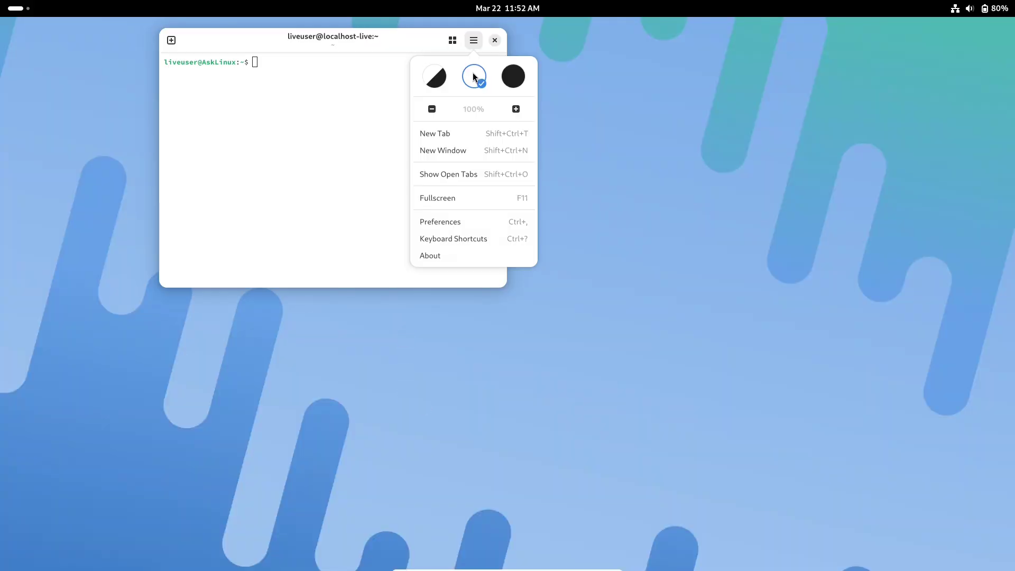
pyautogui.click(461, 226)
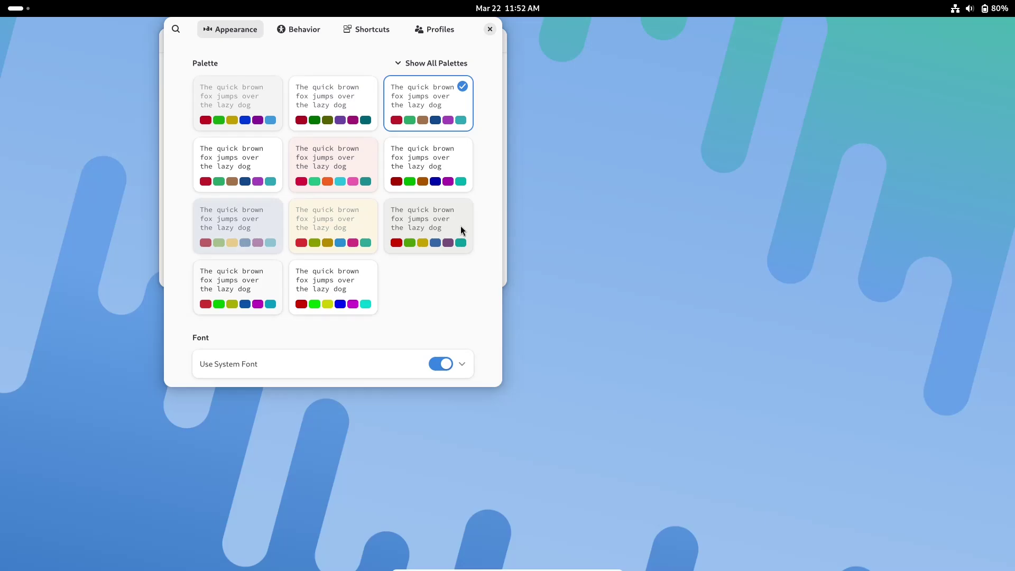
pyautogui.click(464, 363)
pyautogui.scroll(-2, 495, 262)
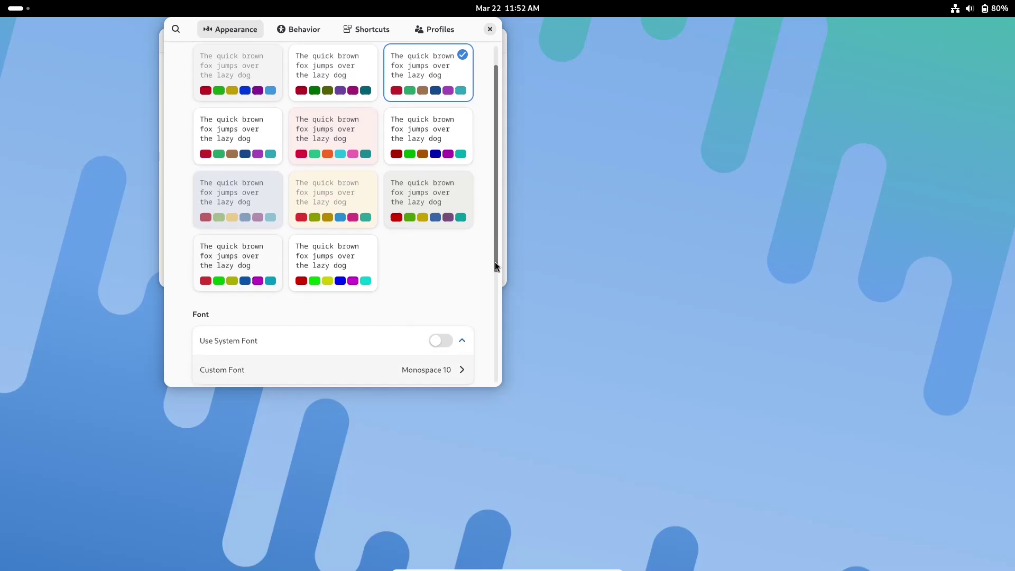
pyautogui.click(432, 356)
pyautogui.write('monos')
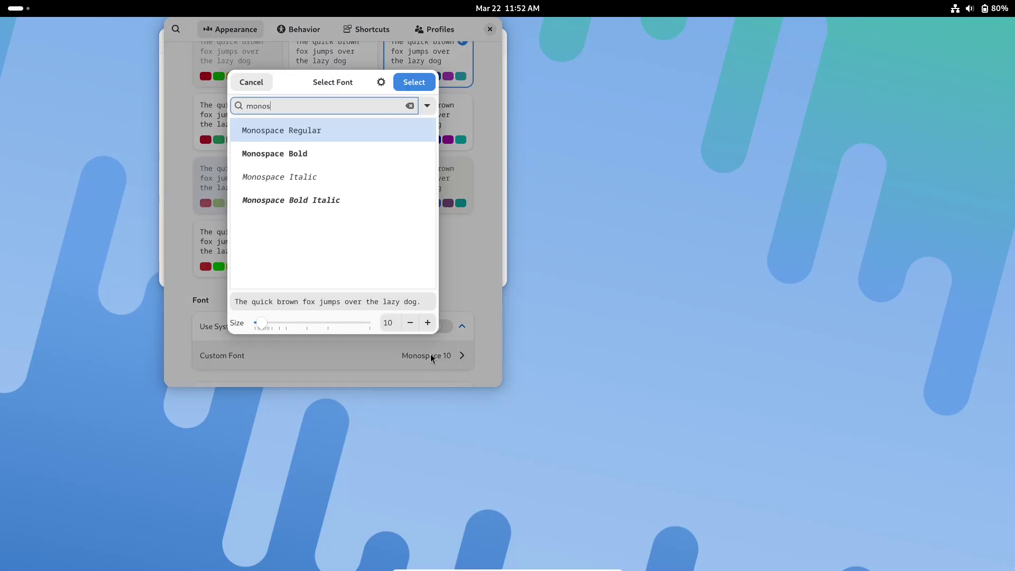
pyautogui.click(339, 145)
pyautogui.click(430, 327)
pyautogui.click(430, 327)
pyautogui.click(430, 326)
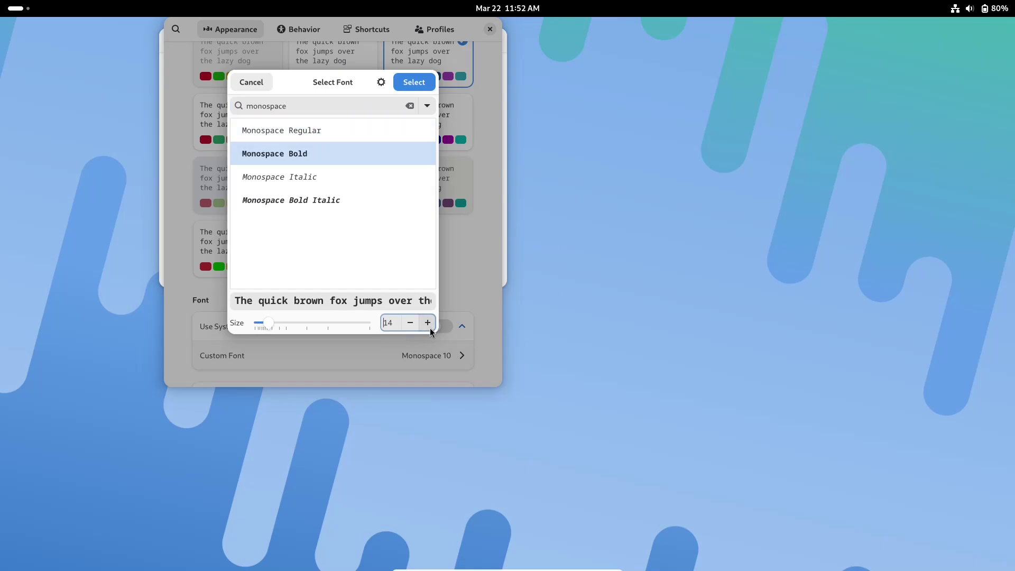
pyautogui.click(430, 327)
pyautogui.click(415, 83)
# Look over the Behavior, Shortcuts and Profiles preferences, then close Preferences
pyautogui.click(316, 31)
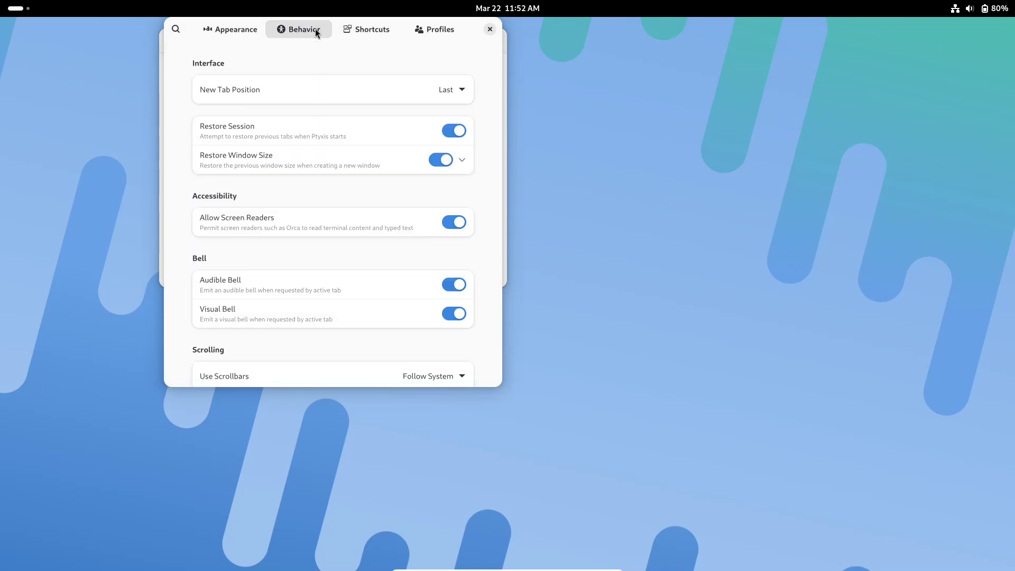
pyautogui.click(366, 33)
pyautogui.click(430, 29)
pyautogui.click(490, 29)
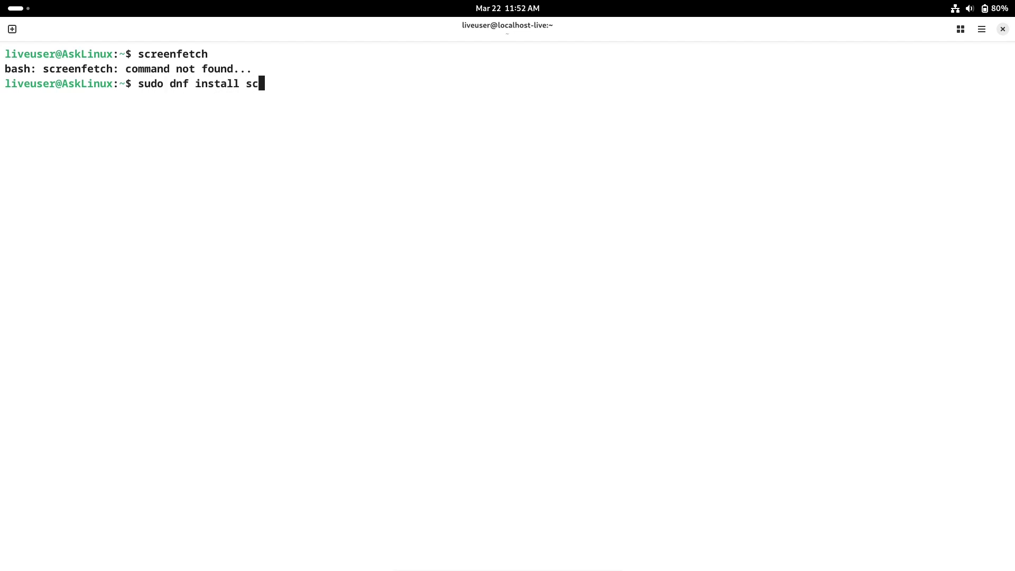
# Run 'sudo dnf install screenfetch', accepting the three-package install and the Fedora OpenPGP key import
pyautogui.press('Return')
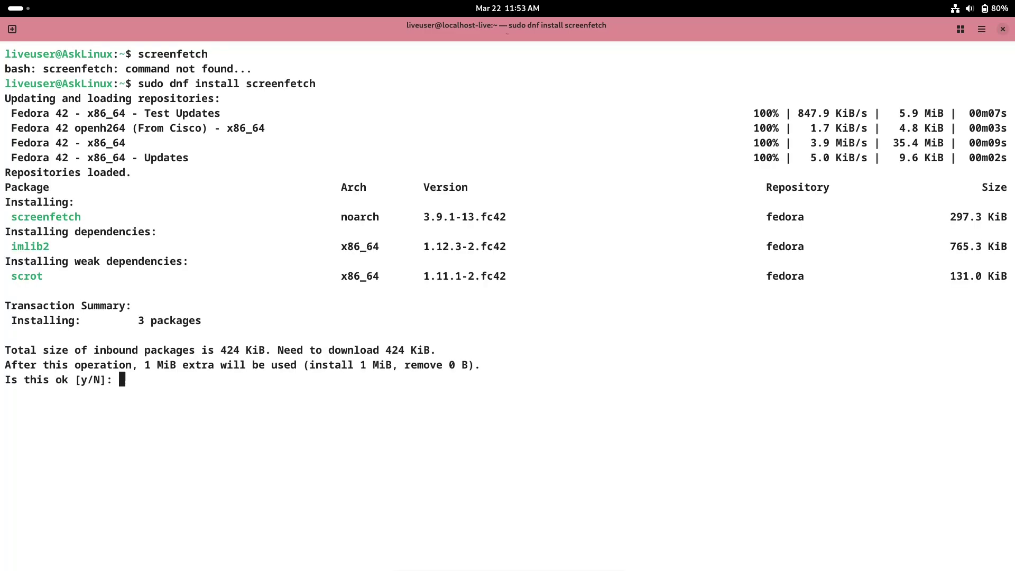
pyautogui.press('Return')
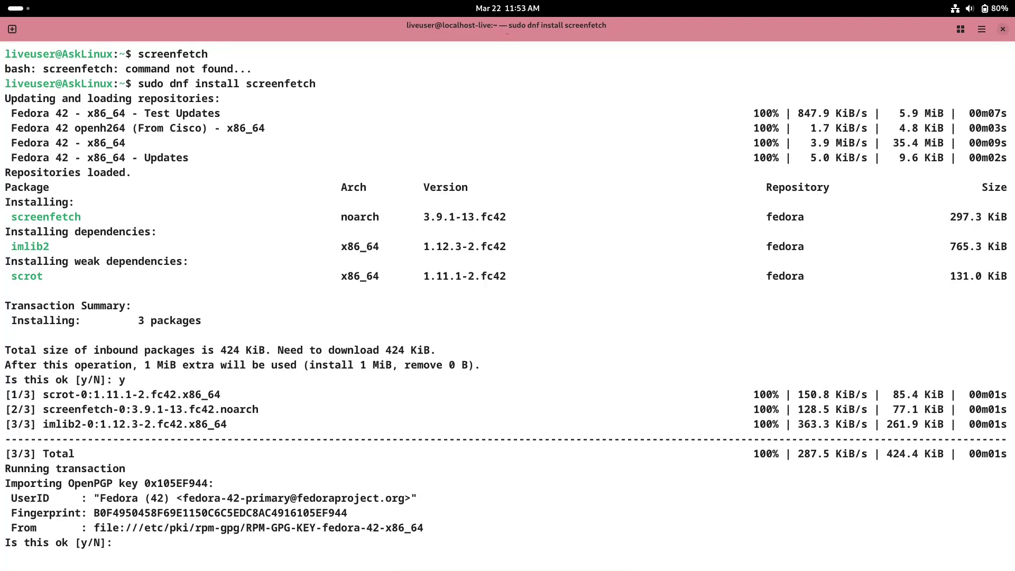
pyautogui.press('Return')
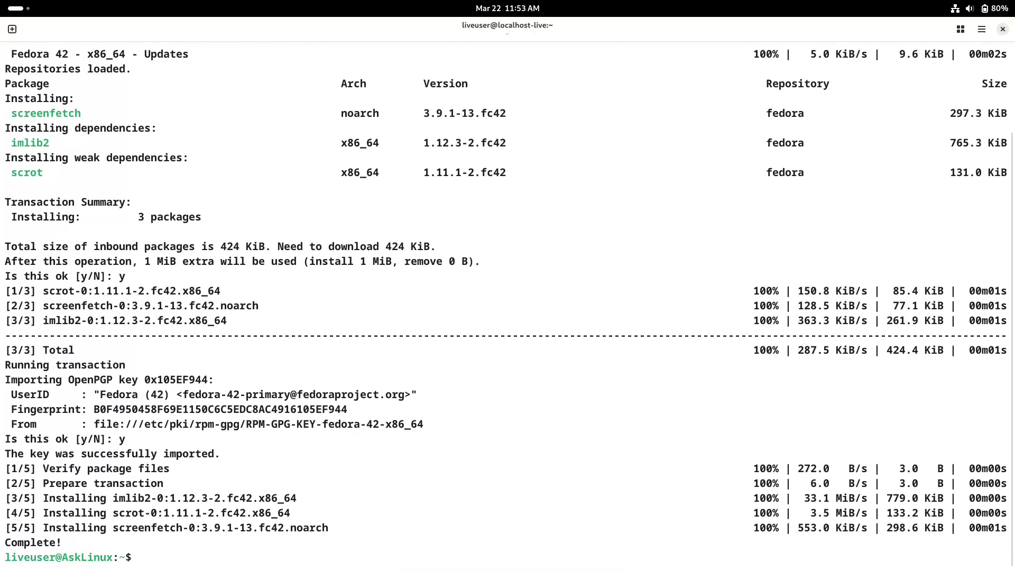
# Run screenfetch to show the system summary, then try running inxi
pyautogui.write('screenfetch')
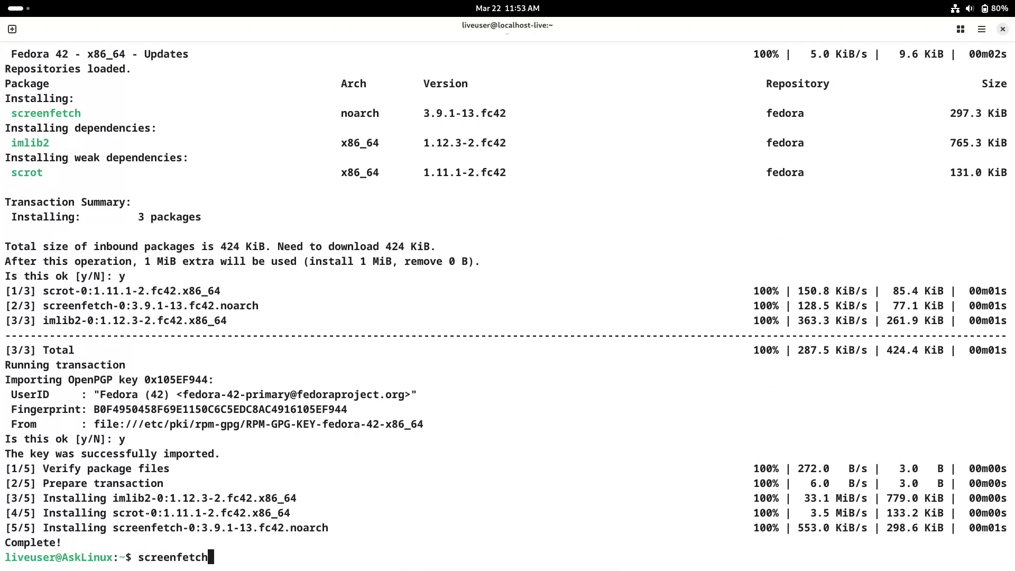
pyautogui.press('Return')
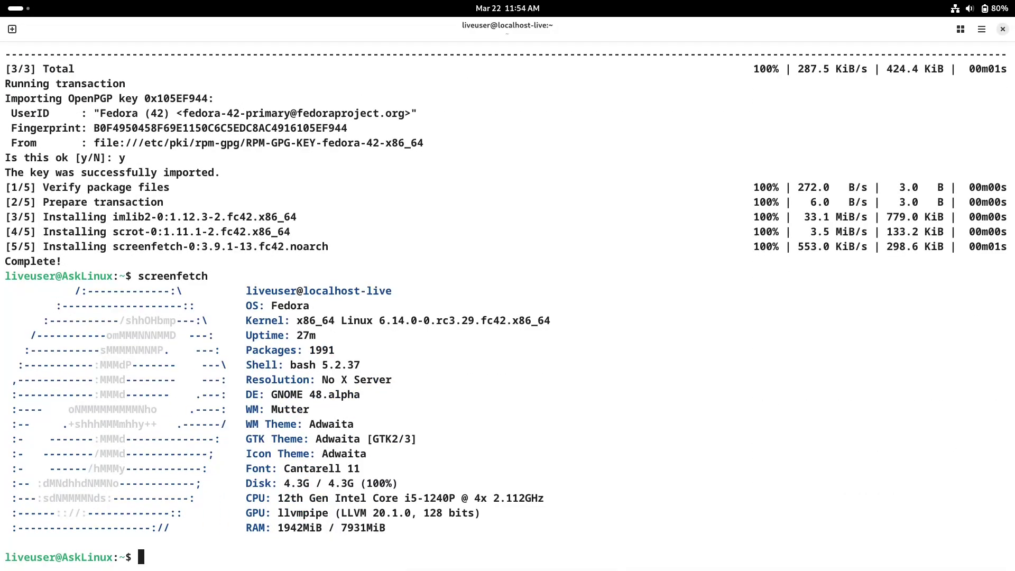
pyautogui.write('inxi')
pyautogui.press('Return')
# Install inxi with 'sudo dnf install inxi', confirming its perl dependencies
pyautogui.write('su')
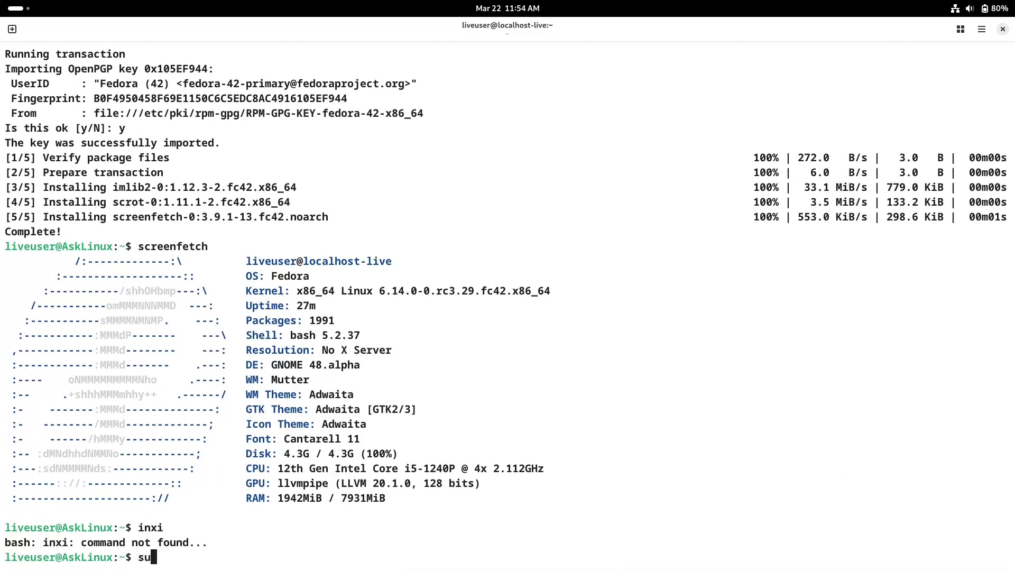
pyautogui.write('do dnf install inxi')
pyautogui.press('Return')
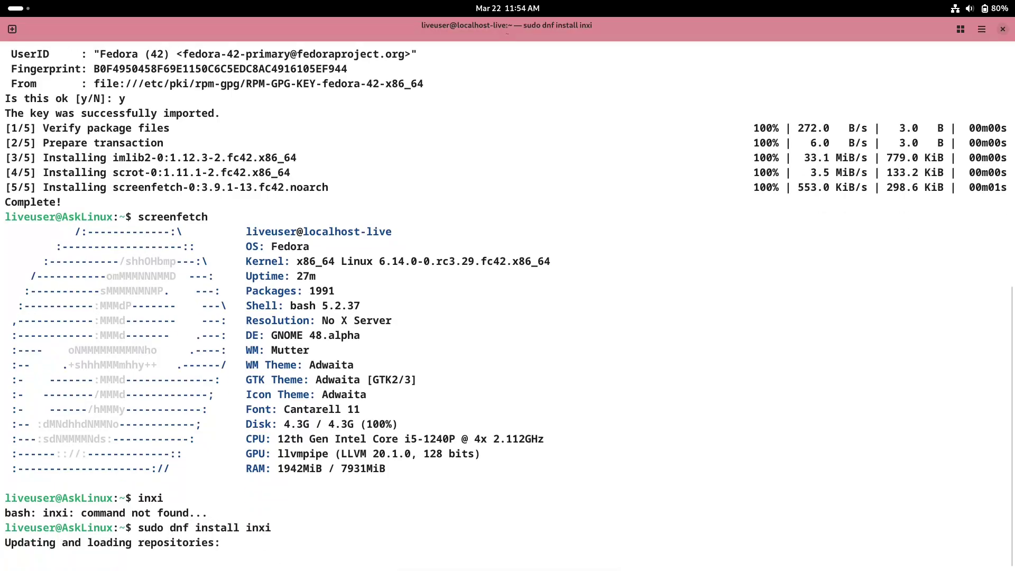
pyautogui.press('Return')
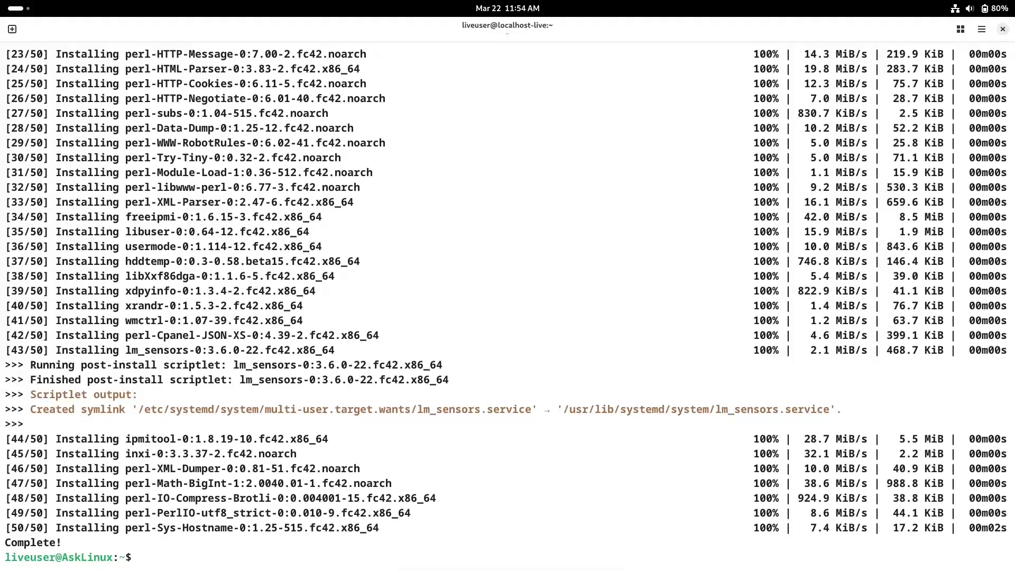
# Run inxi, inxi -b, inxi -F and inxi -G for summary, basic, full and graphics hardware reports
pyautogui.write('xi')
pyautogui.press('Return')
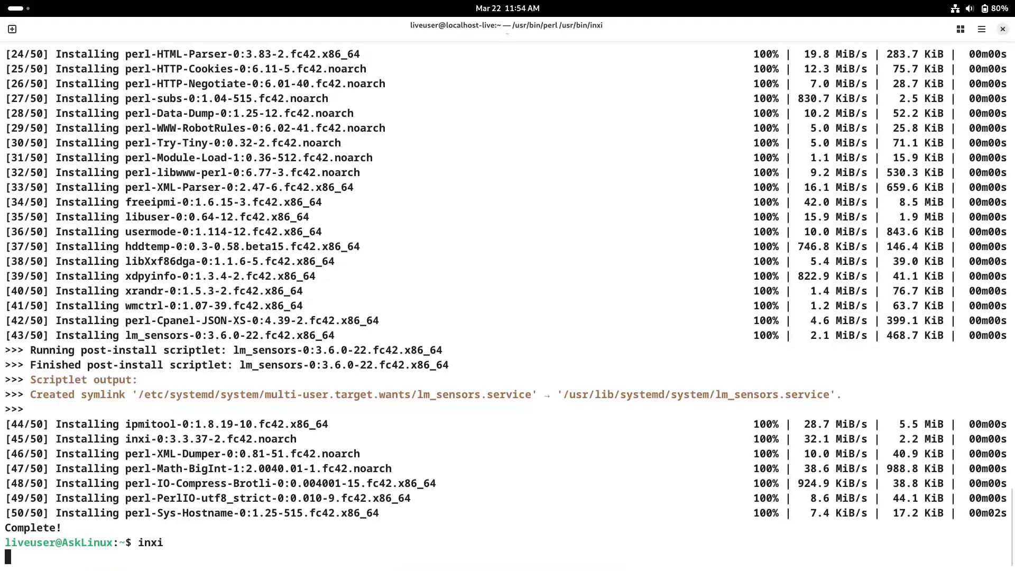
pyautogui.write('inxi -b')
pyautogui.press('Return')
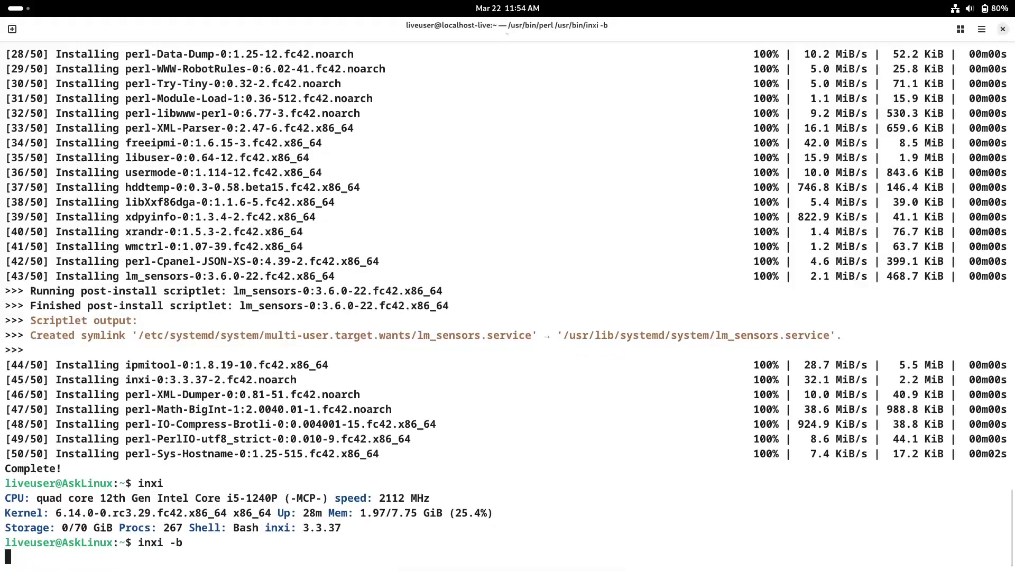
pyautogui.write('inxi -F')
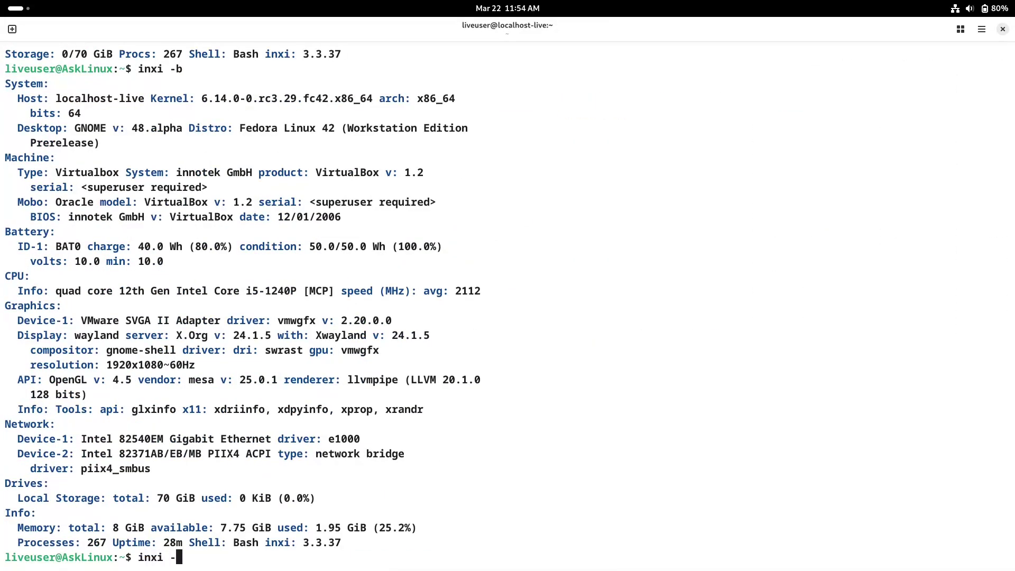
pyautogui.press('Return')
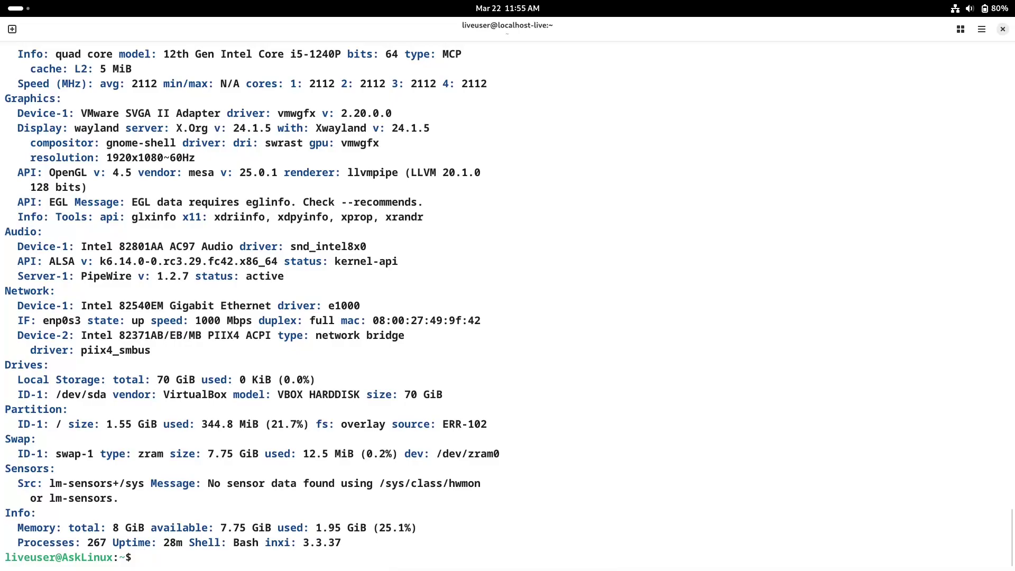
pyautogui.write('inxi -G')
pyautogui.press('Return')
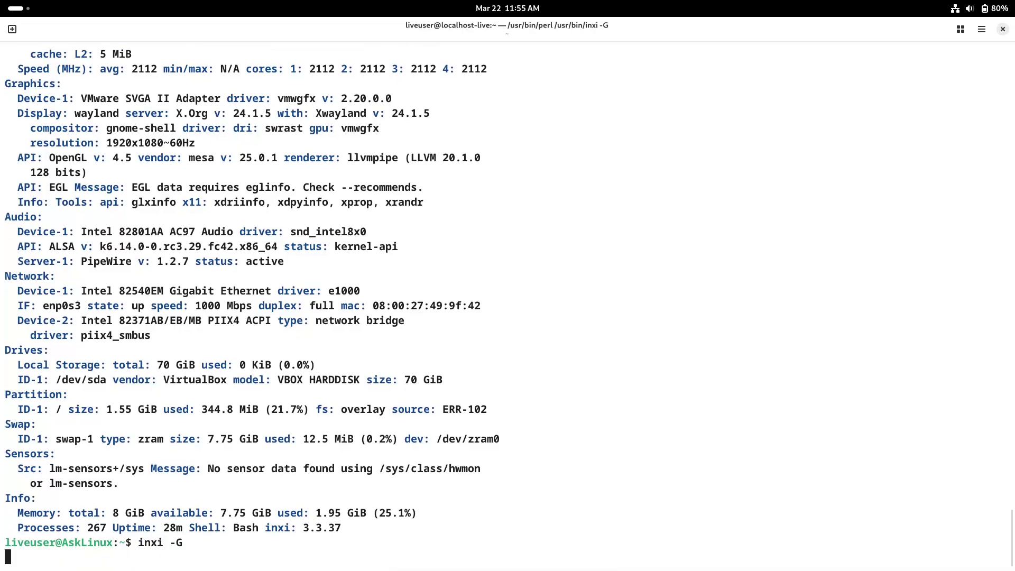
# Show kernel details with uname -a and uname -r, then exit the terminal
pyautogui.write('uname')
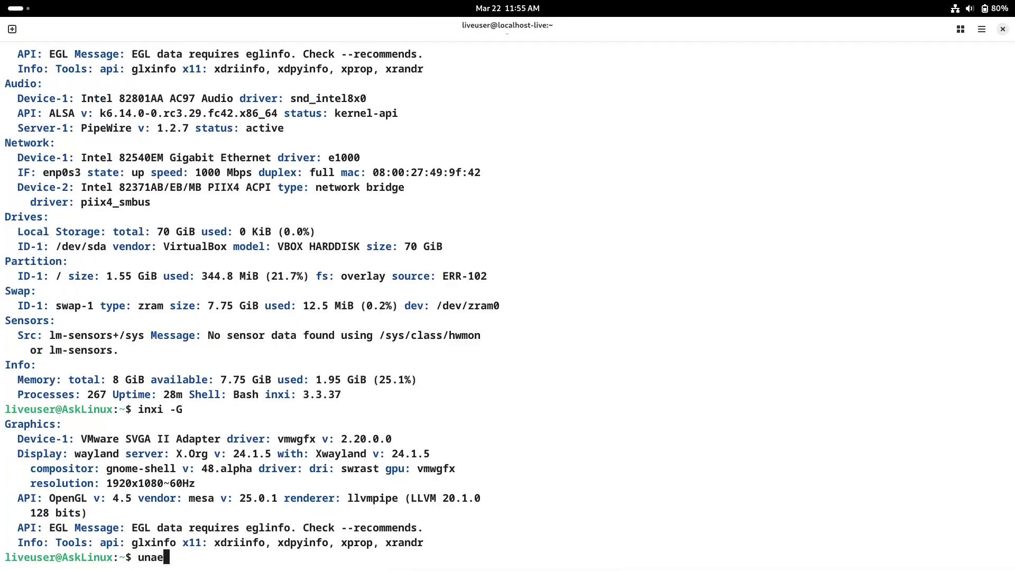
pyautogui.write(' -a')
pyautogui.press('Return')
pyautogui.write('uname -r')
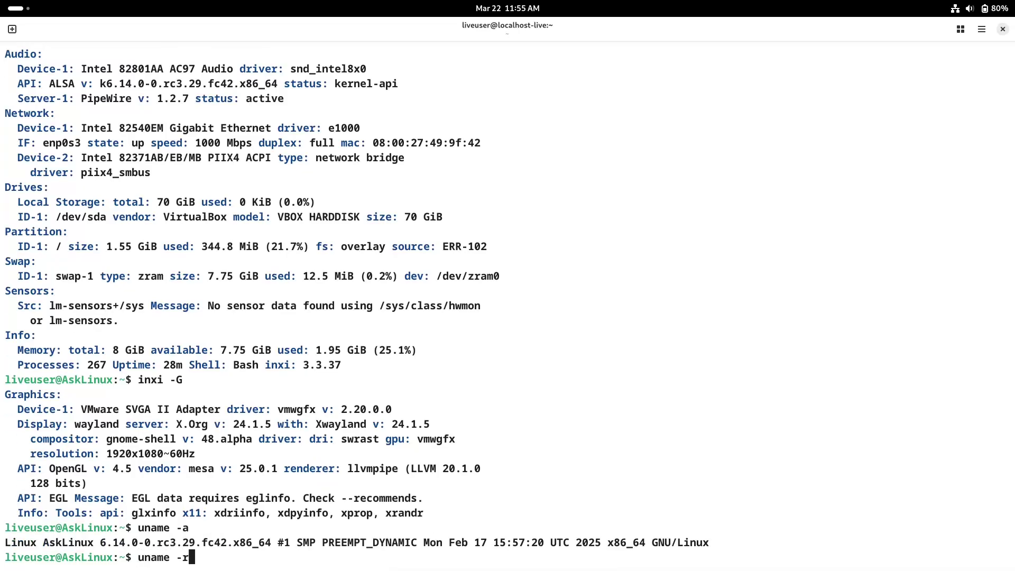
pyautogui.press('Return')
pyautogui.write('exit')
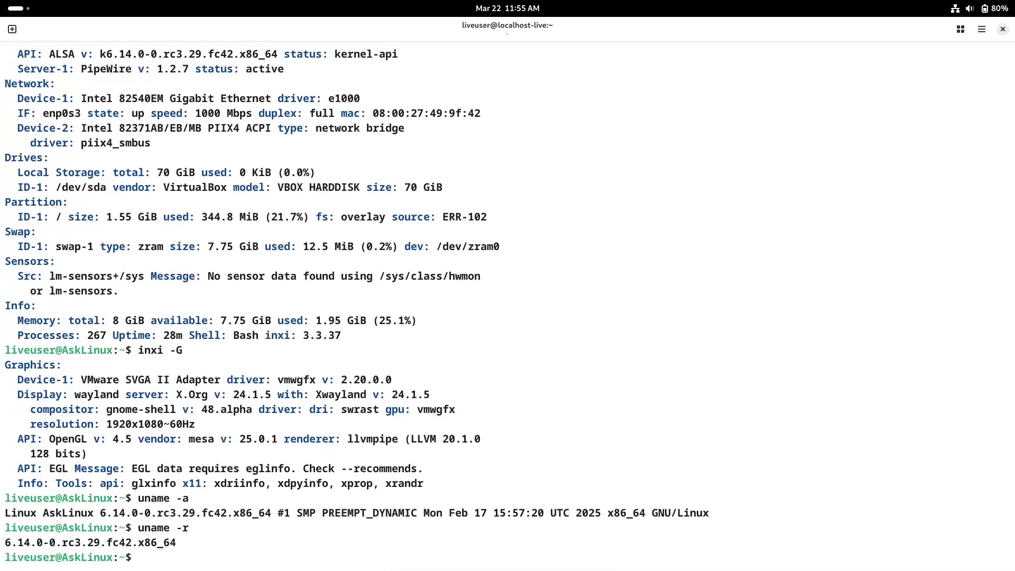
pyautogui.press('Return')
# Open the background and appearance settings from the desktop menu and view the About Settings information
pyautogui.rightClick(391, 153)
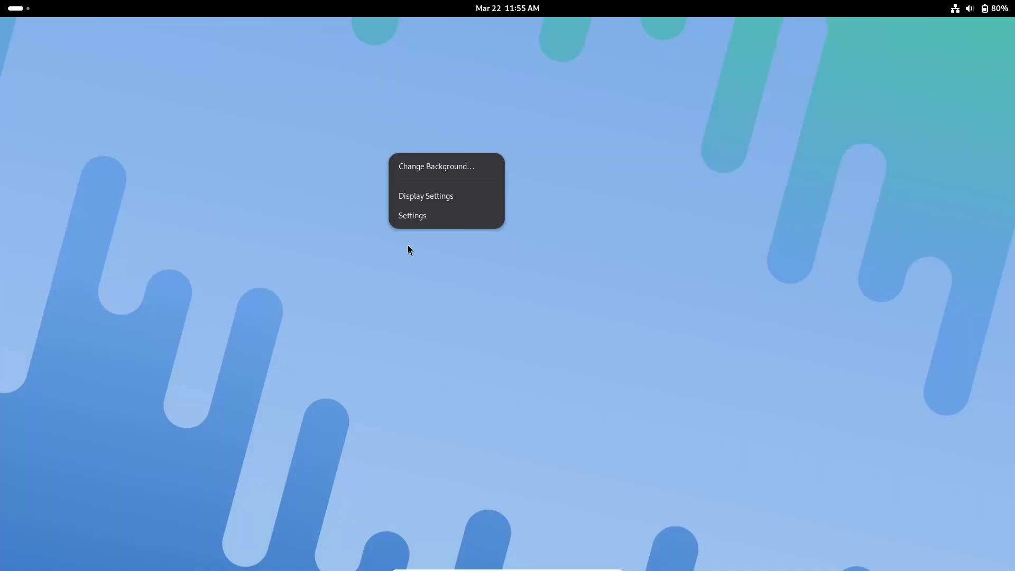
pyautogui.click(432, 164)
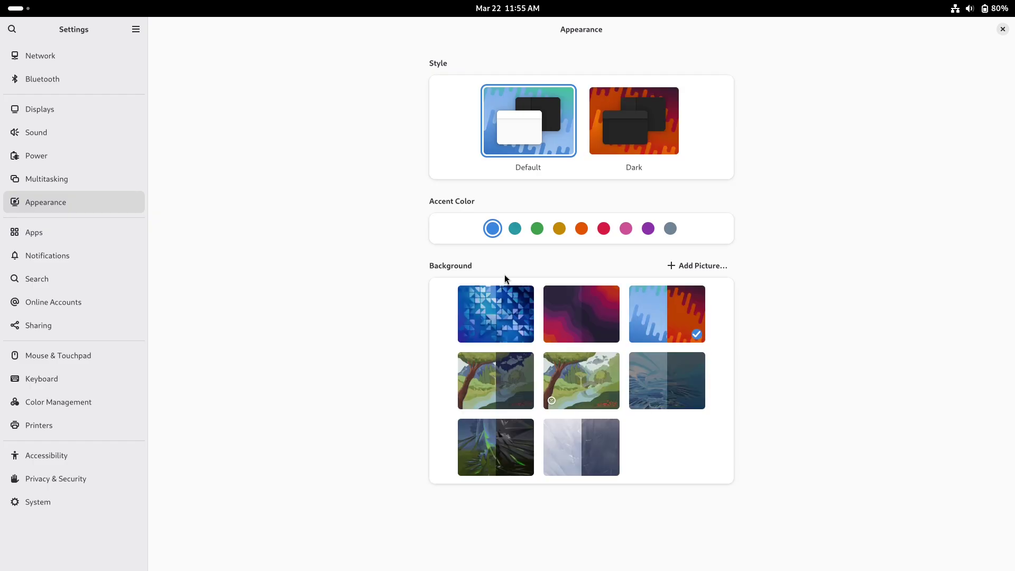
pyautogui.click(136, 29)
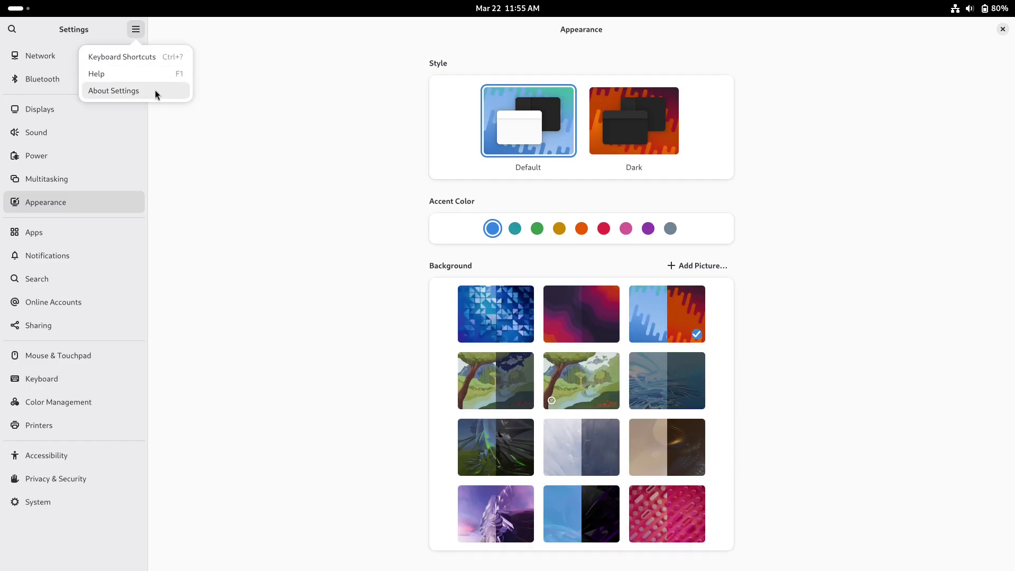
pyautogui.click(155, 92)
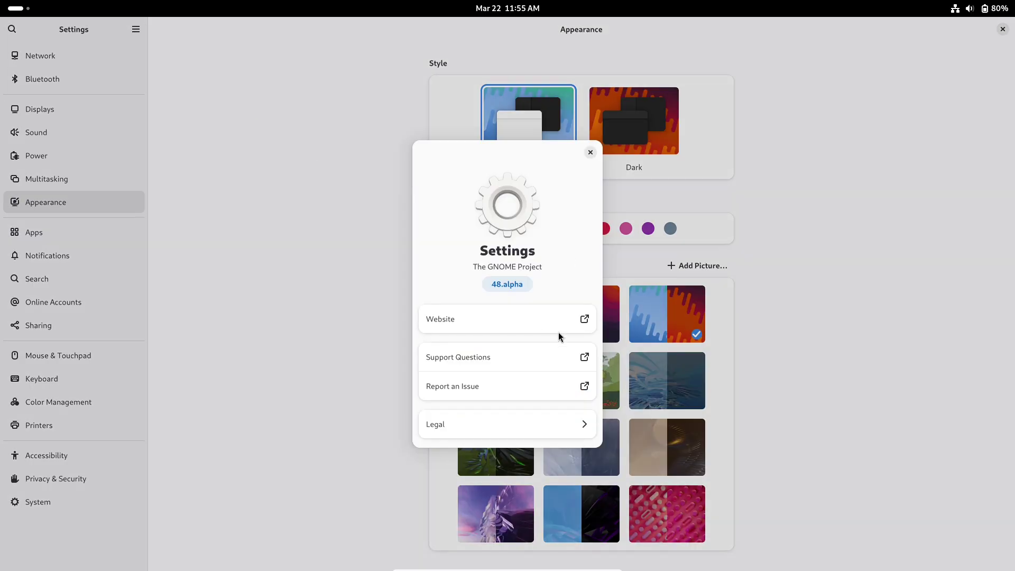
pyautogui.click(591, 153)
# View the Settings keyboard shortcuts overview, then set the accent colour to orange
pyautogui.click(135, 29)
pyautogui.click(150, 59)
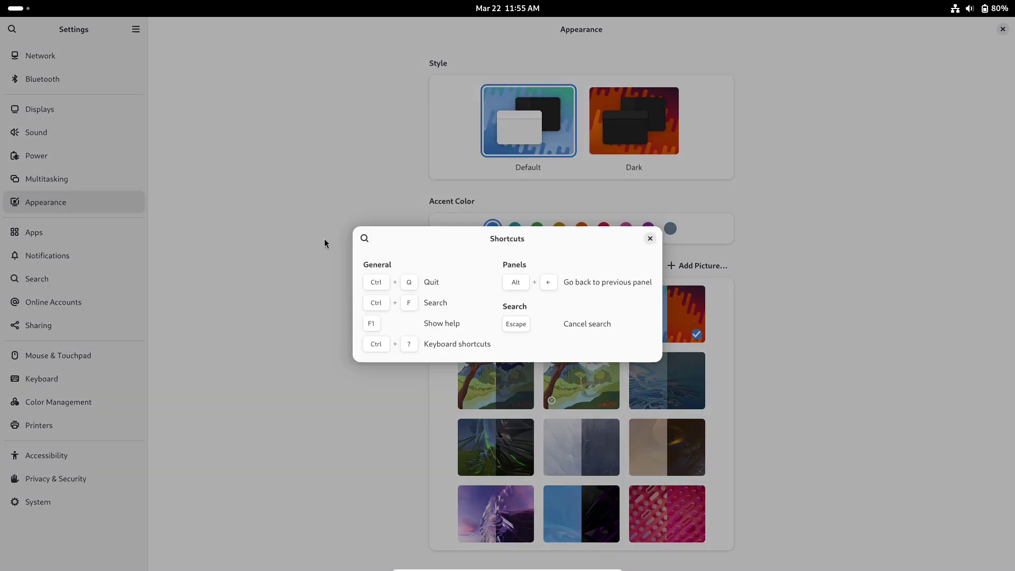
pyautogui.click(651, 239)
pyautogui.click(581, 230)
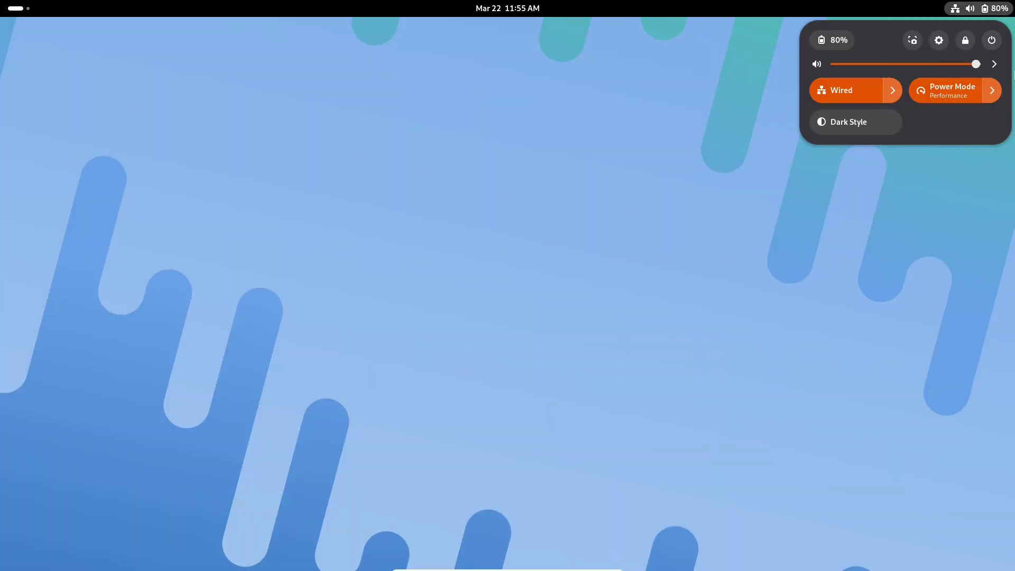
# Mute the output volume in quick settings and show the Suspend, Restart, Power Off and Log Out options
pyautogui.click(1001, 67)
pyautogui.click(877, 41)
pyautogui.moveTo(976, 64); pyautogui.dragTo(827, 64)
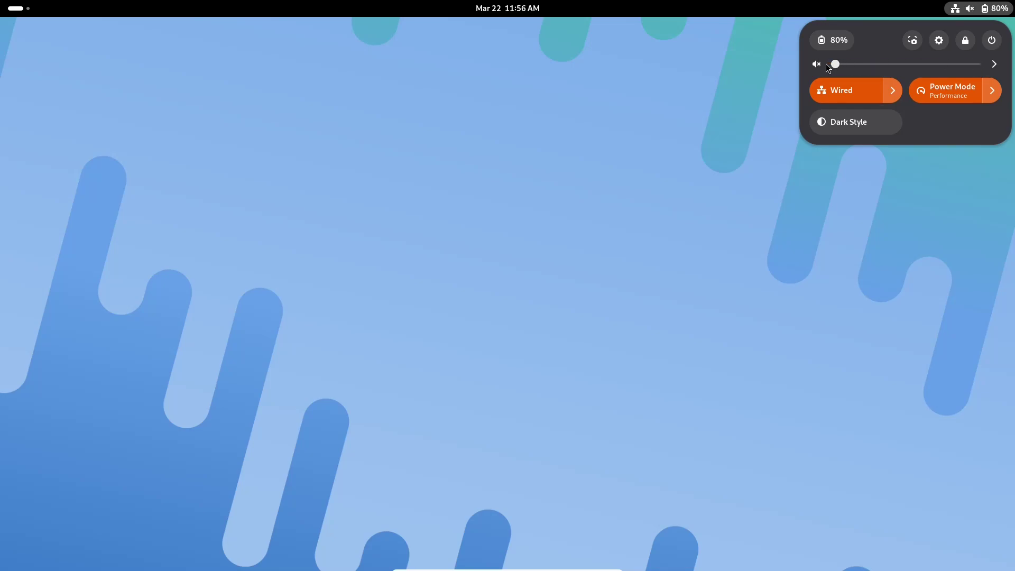
pyautogui.click(993, 41)
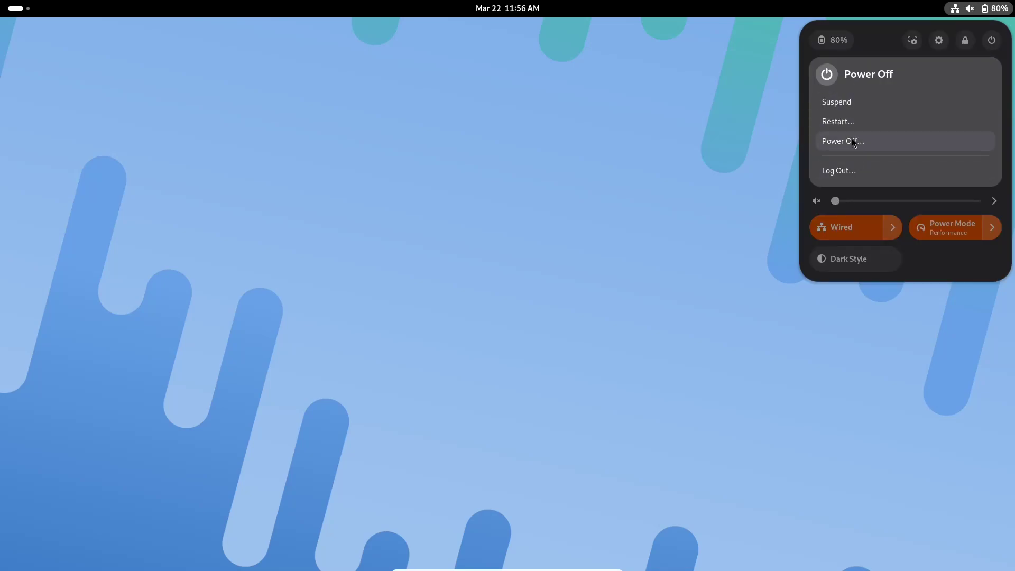